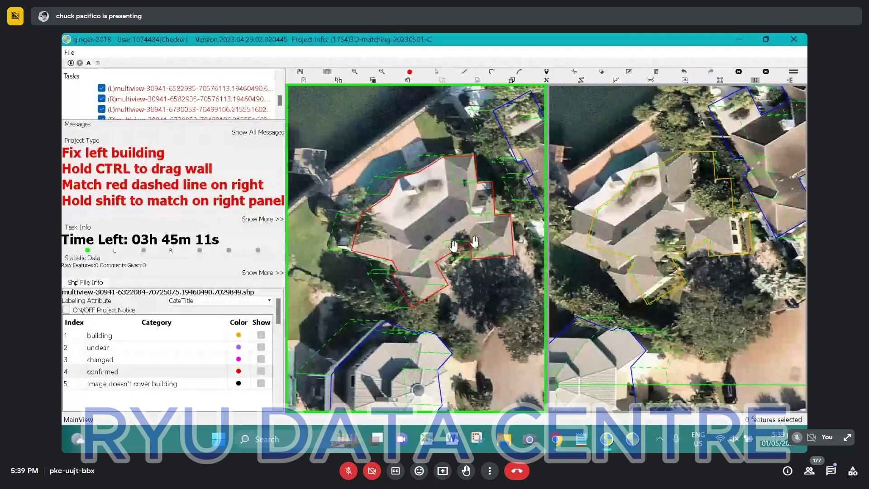
Match the red-outlined house from the left image by shifting its outline onto the same roof in the right image
{"action": "key", "text": "Escape"}
{"action": "left_click", "coordinate": [439, 229]}
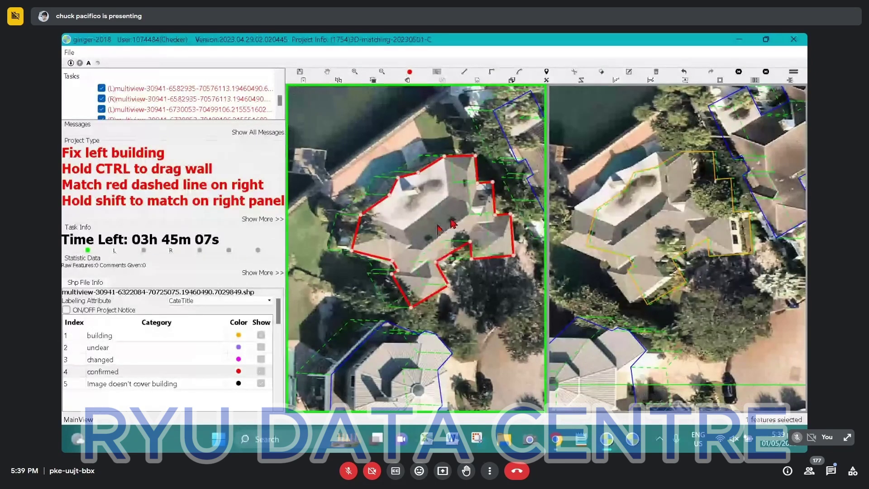
{"action": "key", "text": "shift"}
{"action": "left_click_drag", "start_coordinate": [445, 224], "coordinate": [417, 225]}
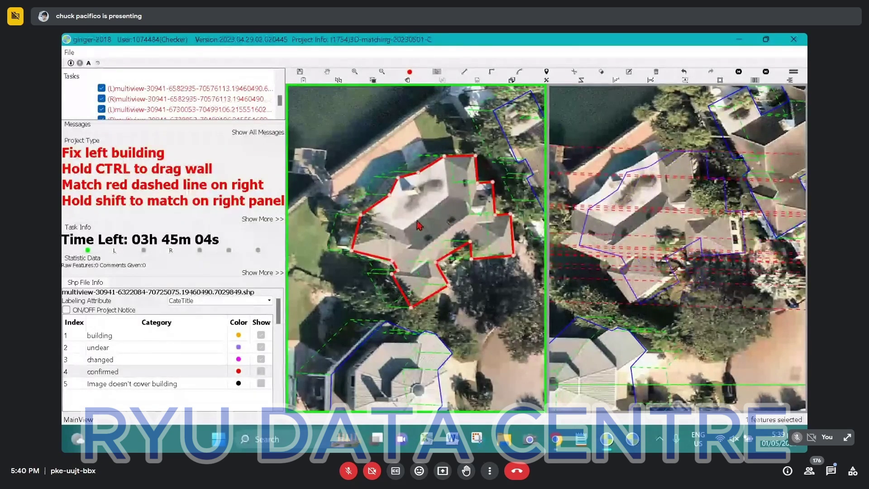
{"action": "left_click_drag", "start_coordinate": [419, 225], "coordinate": [394, 263]}
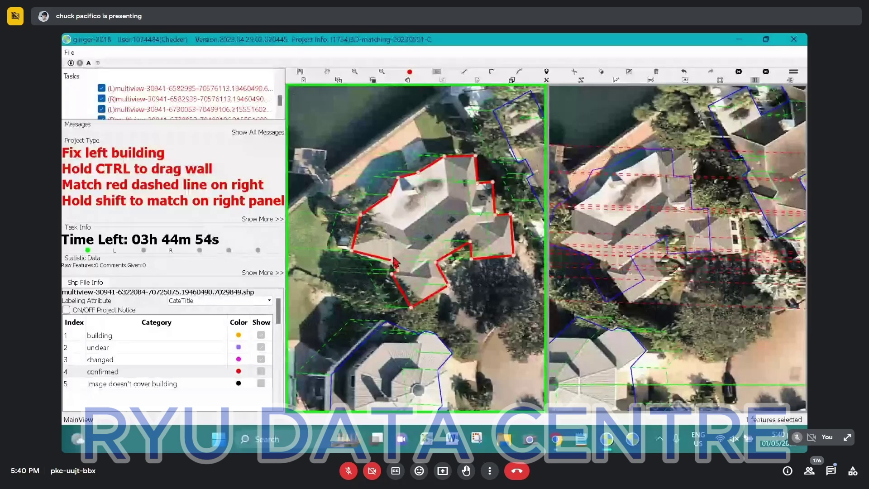
{"action": "left_click_drag", "start_coordinate": [395, 262], "coordinate": [404, 273]}
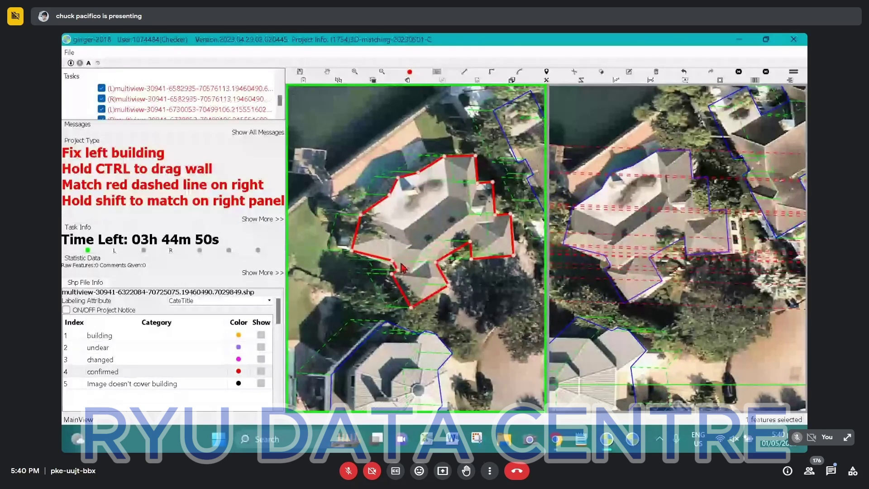
{"action": "left_click", "coordinate": [687, 187]}
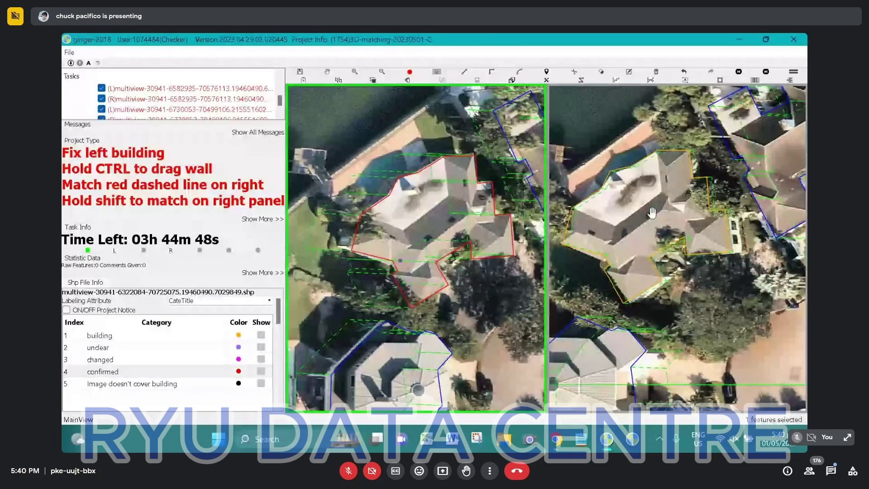
Select the displaced house outline in the right image itself, align it with the roof edges and confirm the match
{"action": "left_click", "coordinate": [444, 213]}
{"action": "left_click_drag", "start_coordinate": [682, 162], "coordinate": [675, 162]}
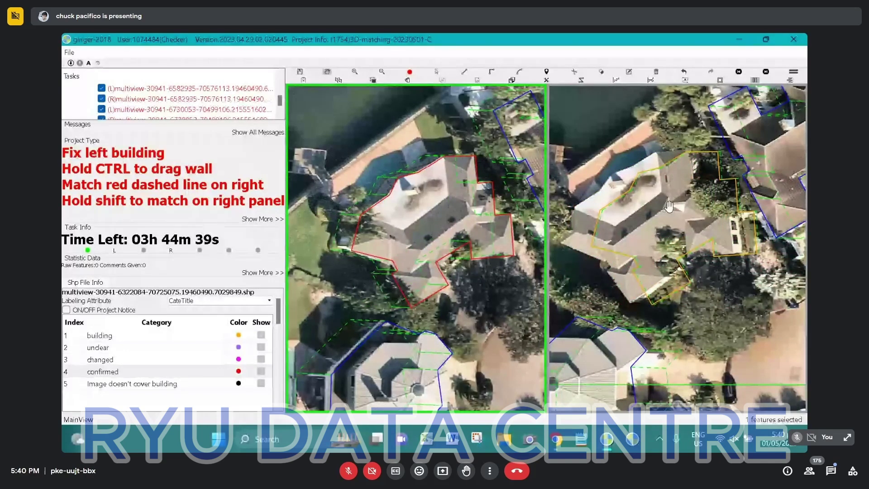
{"action": "left_click", "coordinate": [670, 182]}
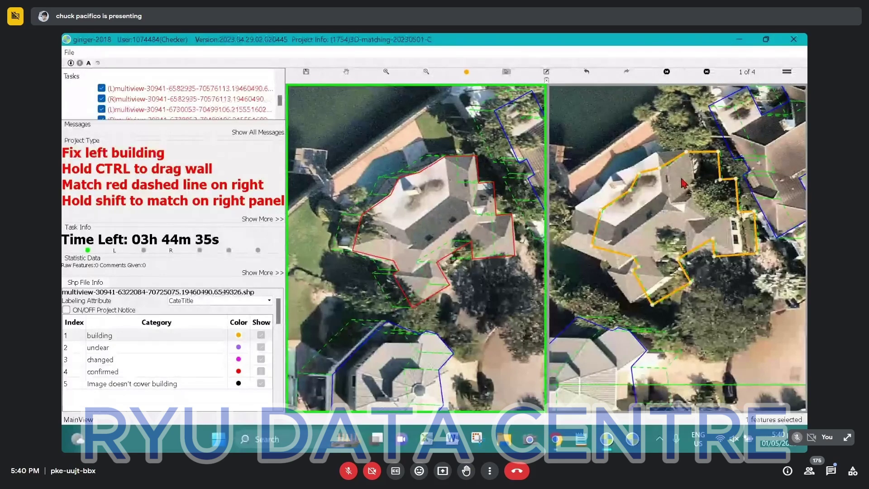
{"action": "left_click", "coordinate": [697, 224], "text": "shift"}
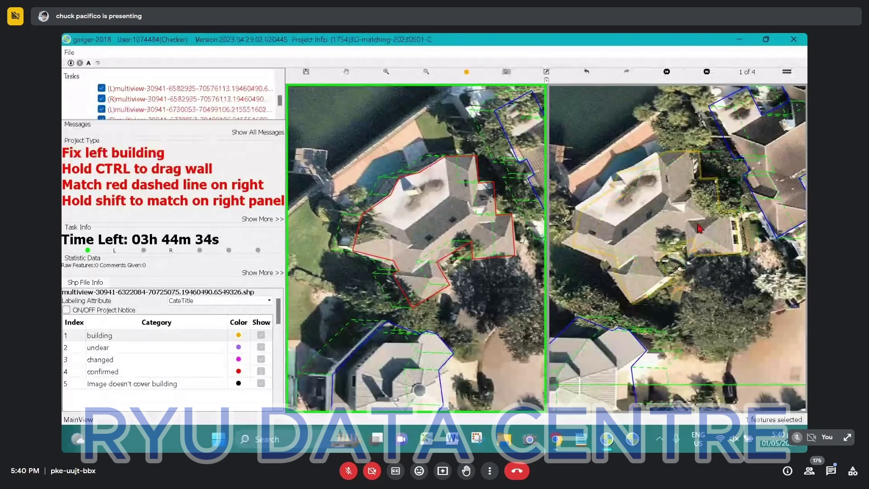
{"action": "left_click_drag", "start_coordinate": [697, 228], "coordinate": [689, 245]}
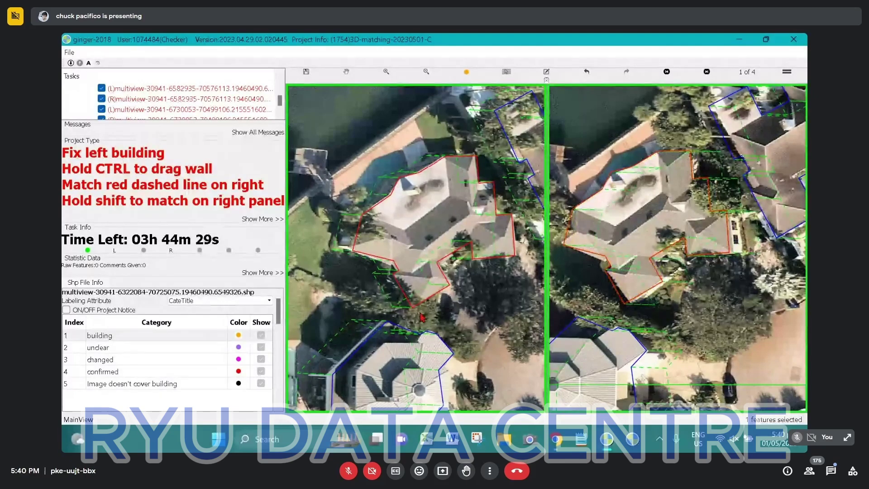
Move the southernmost corner of the house outline in the left image onto the tip of the roof
{"action": "scroll", "coordinate": [412, 309], "scroll_direction": "up", "scroll_amount": 2}
{"action": "scroll", "coordinate": [413, 312], "scroll_direction": "up", "scroll_amount": 2}
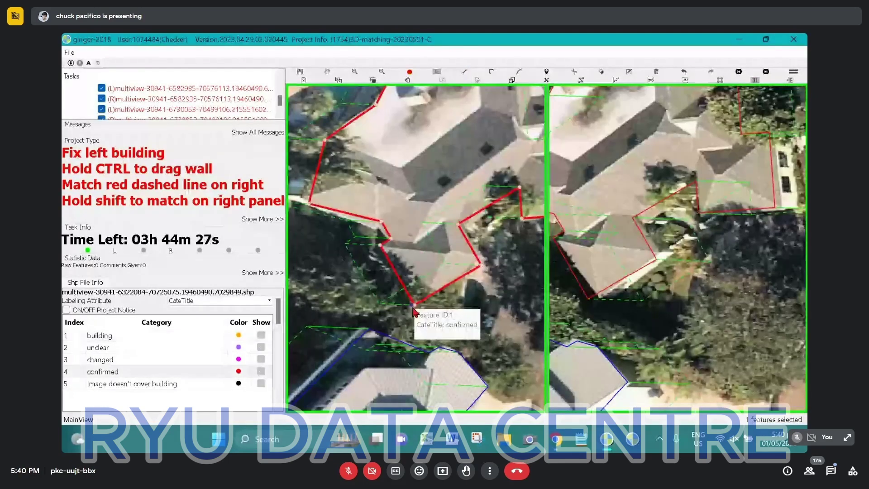
{"action": "left_click_drag", "start_coordinate": [414, 311], "coordinate": [421, 305]}
{"action": "scroll", "coordinate": [608, 280], "scroll_direction": "down", "scroll_amount": 2}
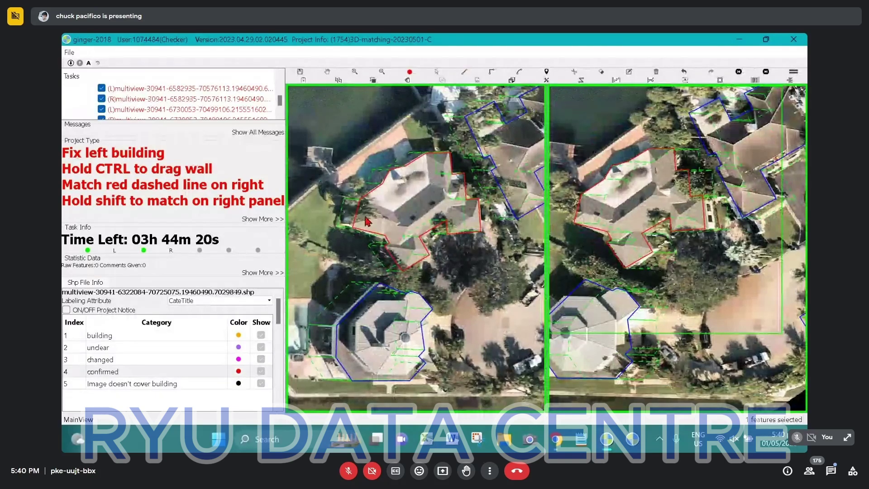
Reshape the house outline around the small southwest notch so the adjoining wall follows the roof eave in the left image
{"action": "scroll", "coordinate": [368, 221], "scroll_direction": "up", "scroll_amount": 3}
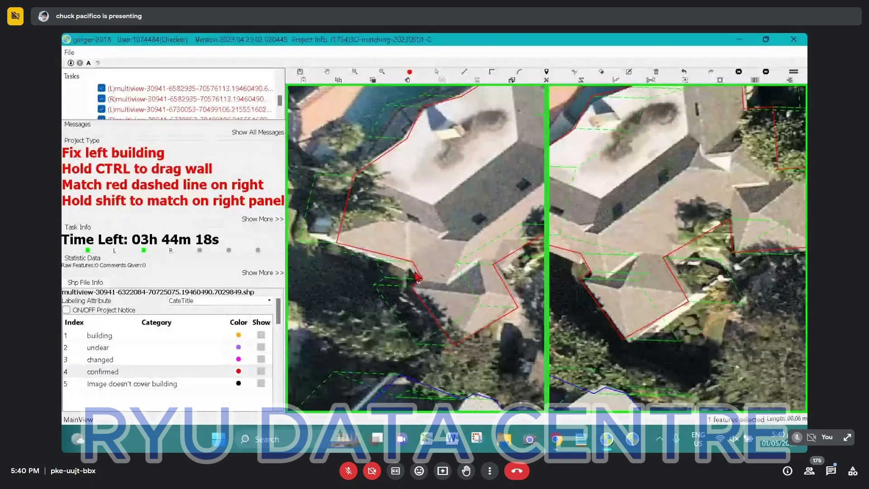
{"action": "scroll", "coordinate": [415, 276], "scroll_direction": "up", "scroll_amount": 2}
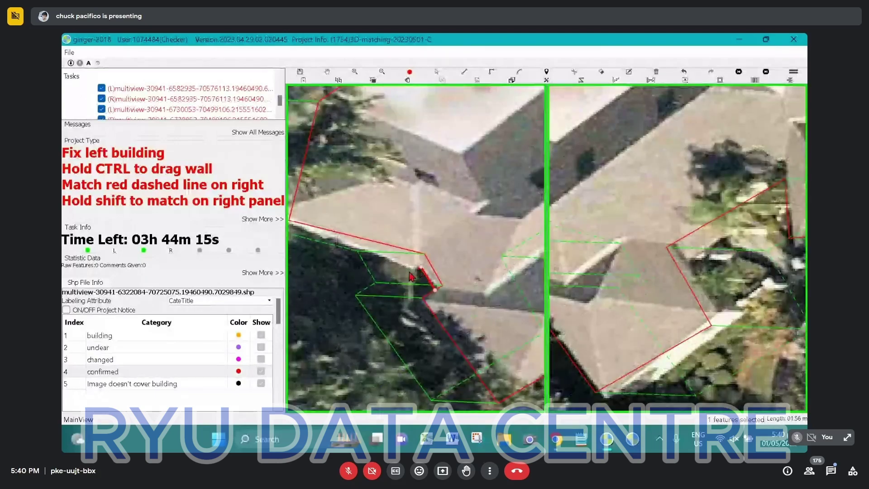
{"action": "scroll", "coordinate": [414, 263], "scroll_direction": "up", "scroll_amount": 2}
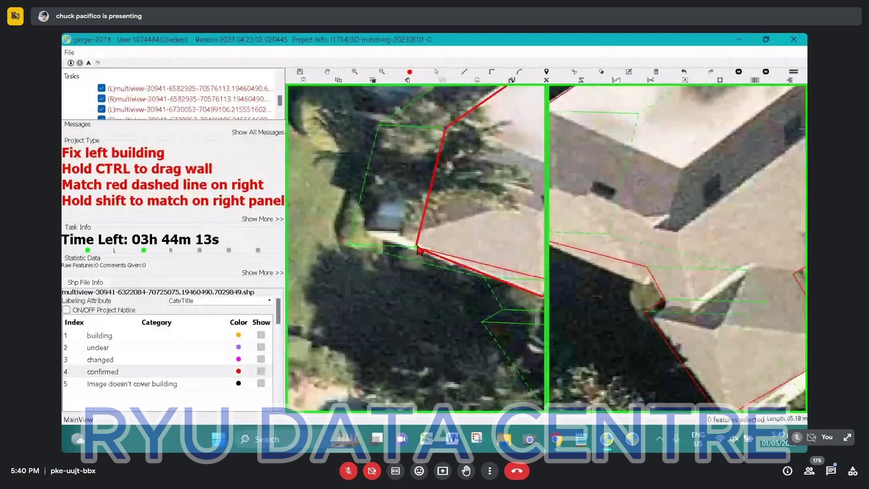
{"action": "double_click", "coordinate": [416, 246]}
{"action": "key", "text": "s"}
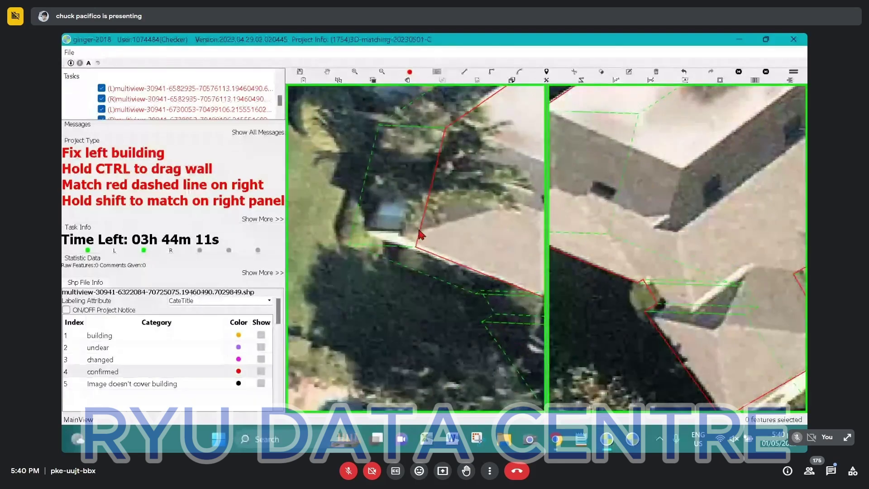
Shift the west wall of the house outline outward to the roof's western edge in the left image
{"action": "left_click", "coordinate": [426, 226]}
{"action": "left_click_drag", "start_coordinate": [430, 231], "coordinate": [407, 235]}
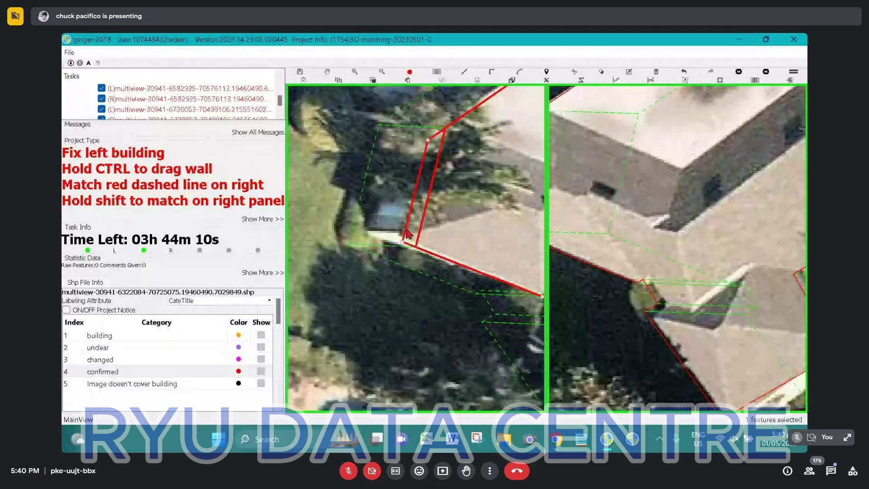
{"action": "scroll", "coordinate": [435, 242], "scroll_direction": "down", "scroll_amount": 2}
{"action": "scroll", "coordinate": [435, 241], "scroll_direction": "down", "scroll_amount": 3}
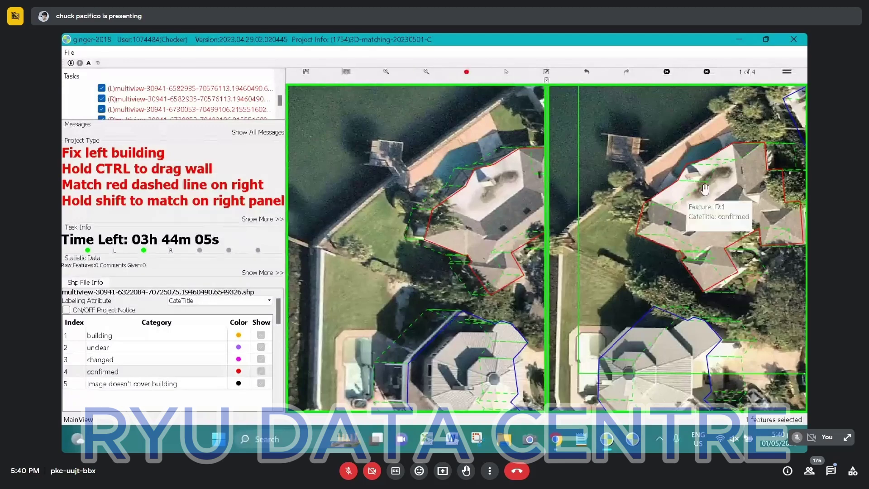
Check the corrected house outline in both images and confirm its match in comparison image 4 of 4
{"action": "left_click_drag", "start_coordinate": [692, 187], "coordinate": [627, 195]}
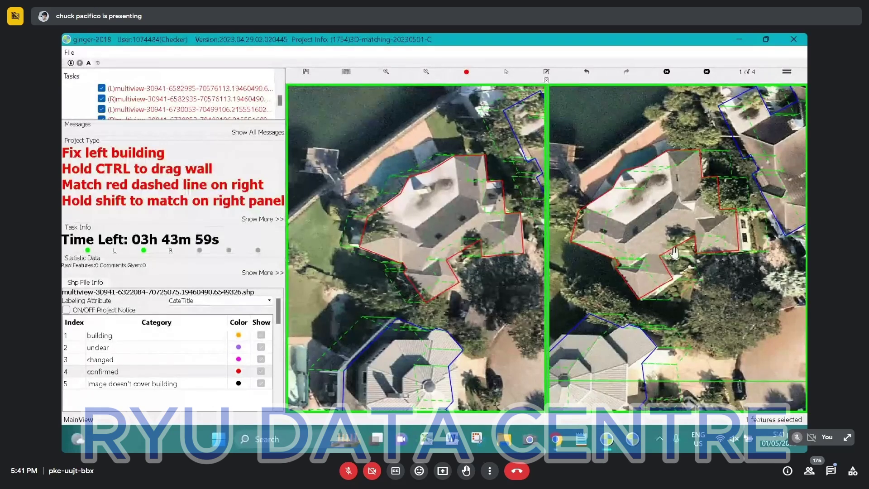
{"action": "scroll", "coordinate": [675, 252], "scroll_direction": "down", "scroll_amount": 2}
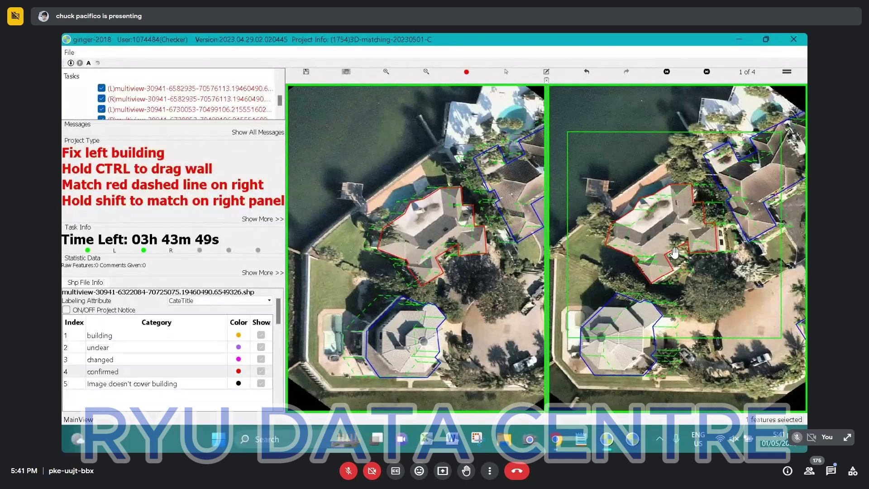
{"action": "key", "text": "s"}
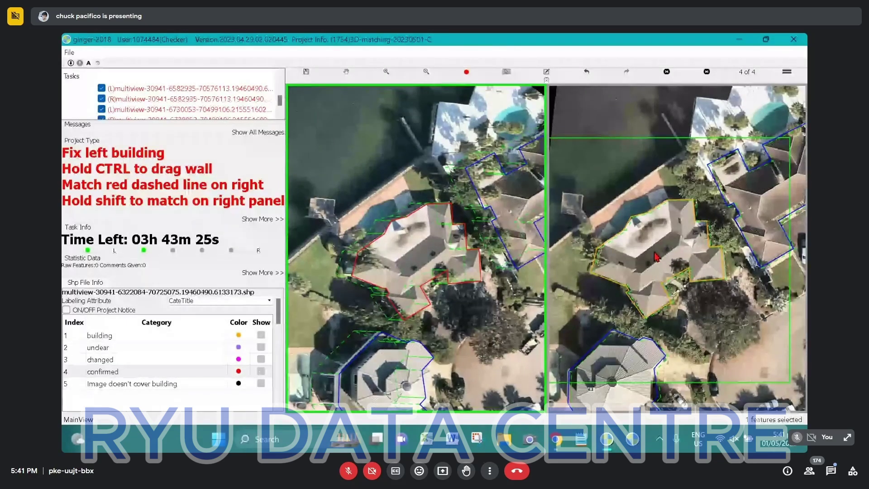
{"action": "left_click", "coordinate": [656, 257]}
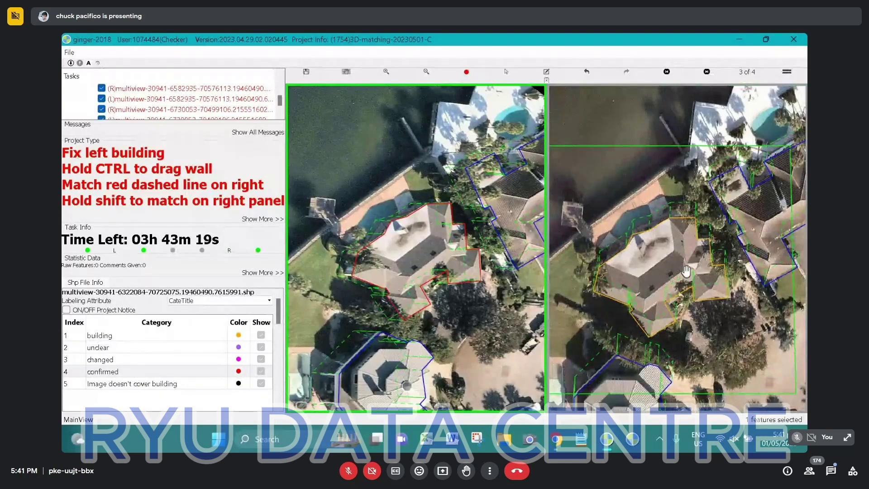
Confirm the house outline's match in comparison images 3 of 4 and 2 of 4
{"action": "scroll", "coordinate": [687, 270], "scroll_direction": "up", "scroll_amount": 1}
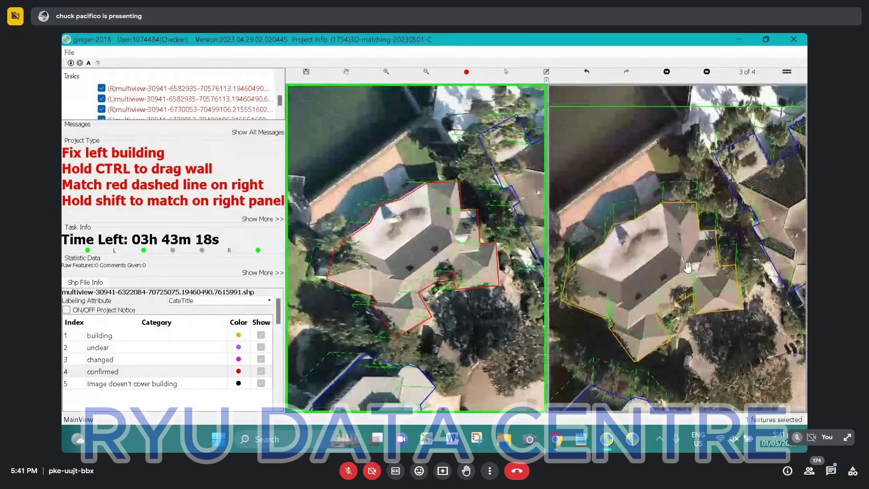
{"action": "key", "text": "Left"}
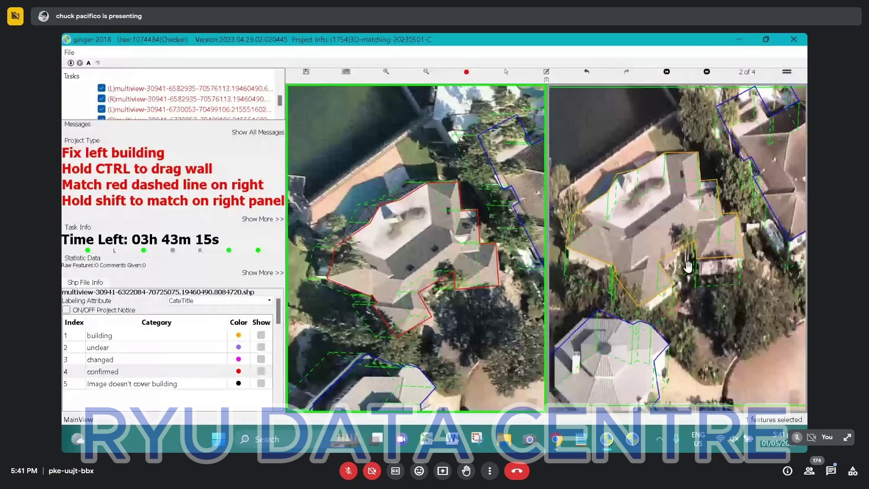
{"action": "key", "text": "c"}
{"action": "key", "text": "space"}
{"action": "key", "text": "space"}
{"action": "scroll", "coordinate": [696, 251], "scroll_direction": "down", "scroll_amount": 2}
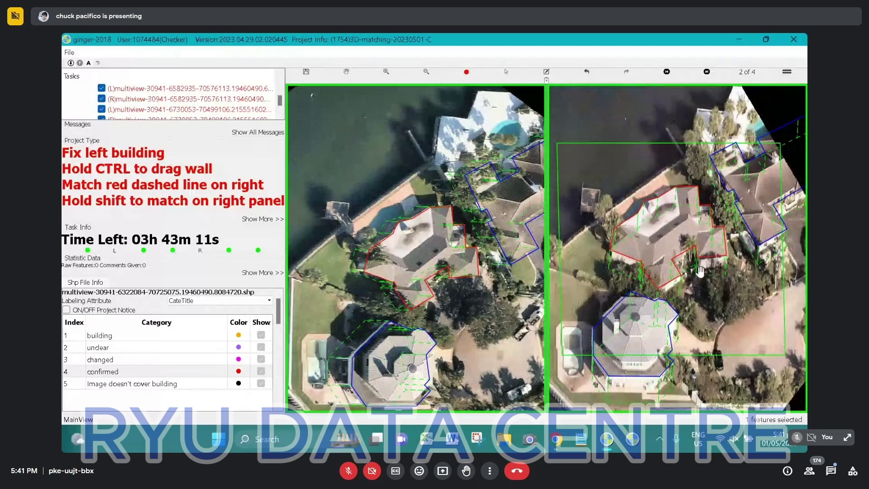
{"action": "scroll", "coordinate": [697, 262], "scroll_direction": "up", "scroll_amount": 2}
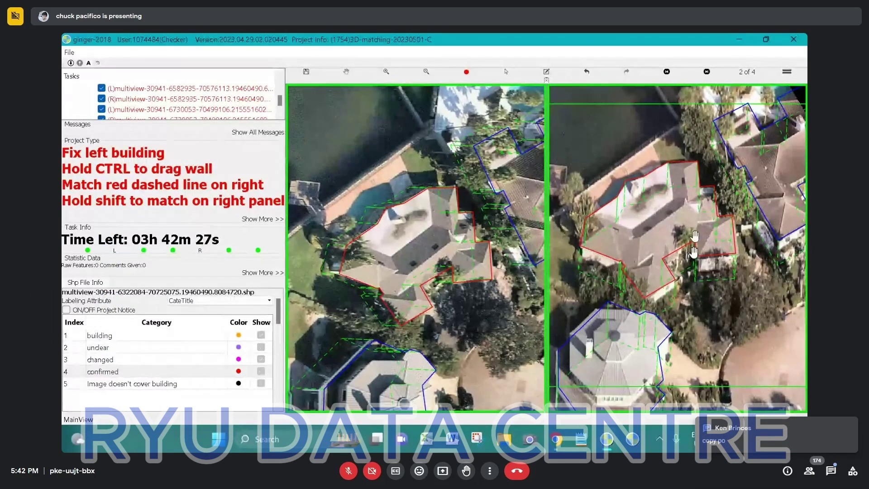
Switch to the maximized window of project (1750)3D-matching-20230429-A and show the task info for Task 0
{"action": "left_click", "coordinate": [766, 39]}
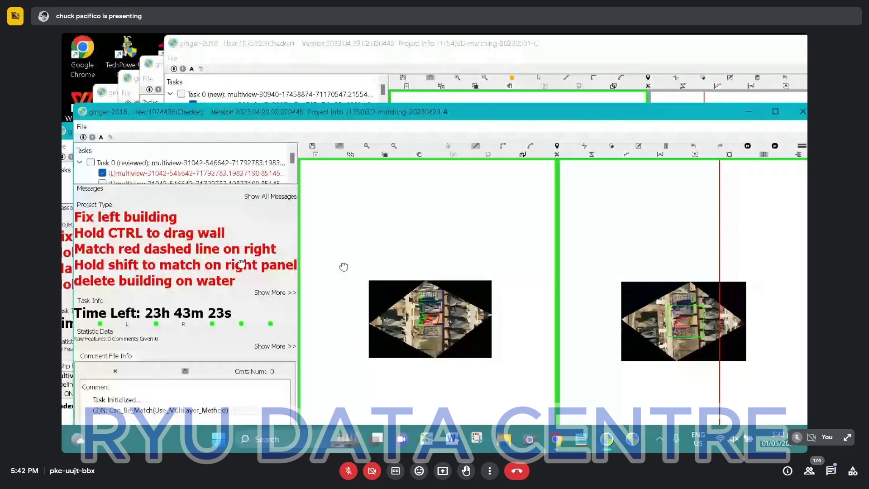
{"action": "double_click", "coordinate": [472, 119]}
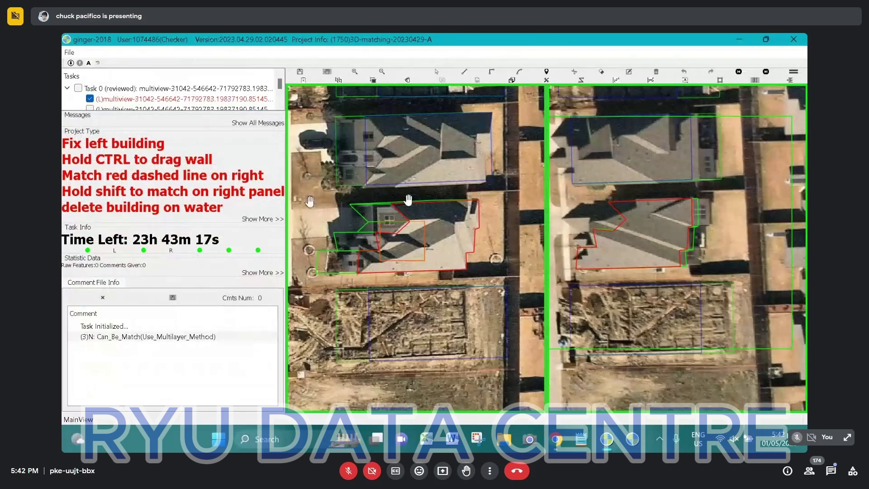
{"action": "left_click", "coordinate": [110, 89]}
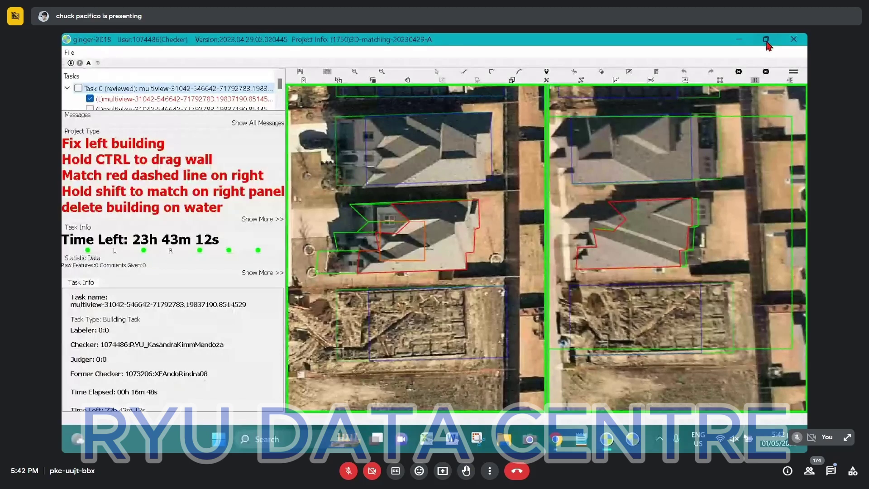
{"action": "scroll", "coordinate": [399, 244], "scroll_direction": "up", "scroll_amount": 1}
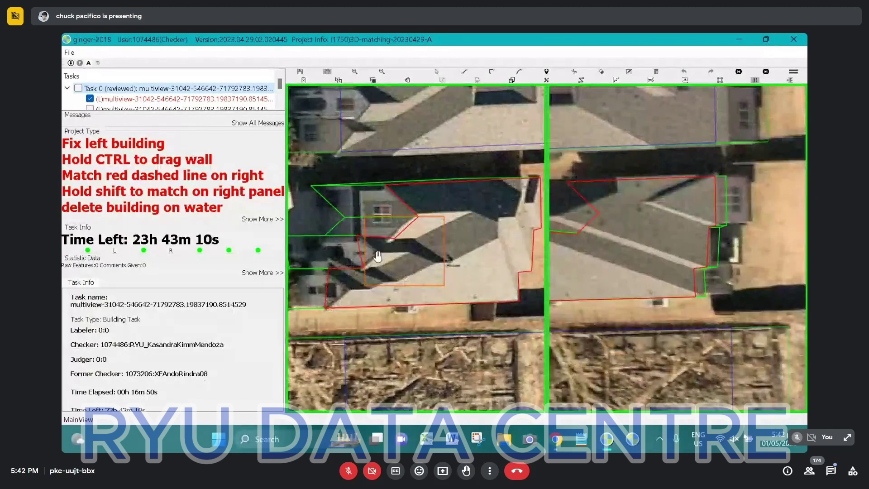
{"action": "scroll", "coordinate": [411, 227], "scroll_direction": "up", "scroll_amount": 1}
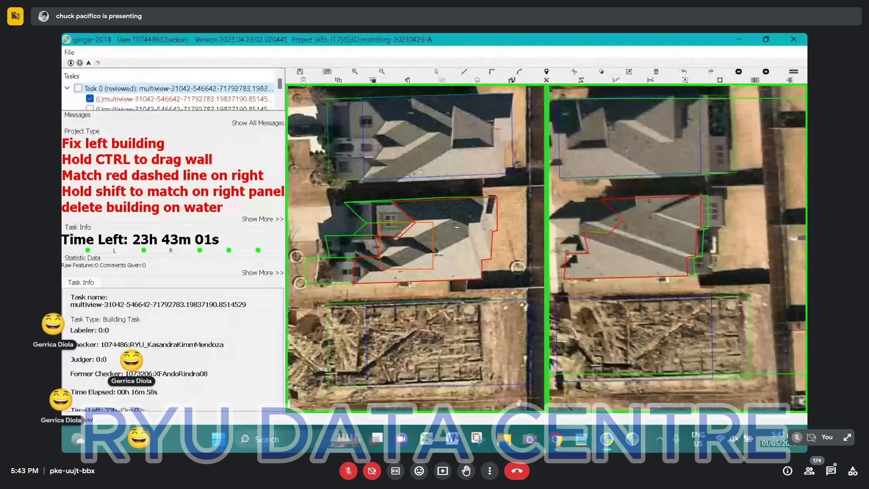
Delete the red outline of the house between the upper house and the debris-covered lot
{"action": "key", "text": "Escape"}
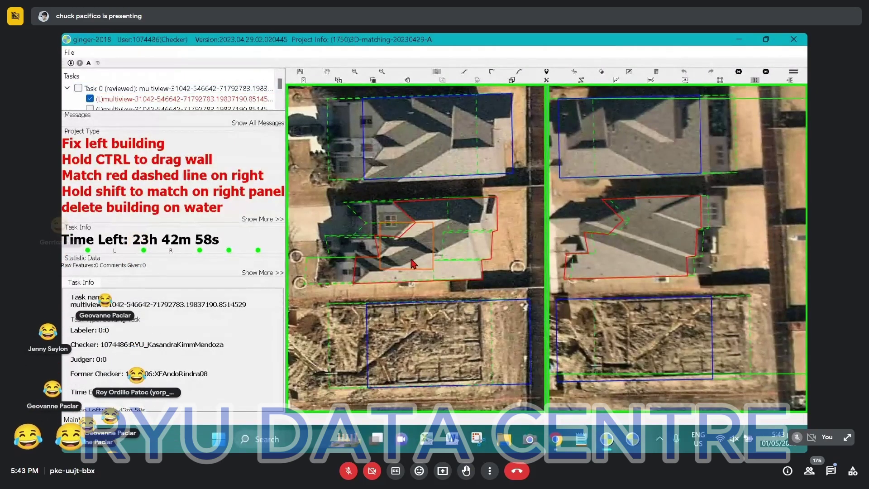
{"action": "scroll", "coordinate": [419, 250], "scroll_direction": "up", "scroll_amount": 2}
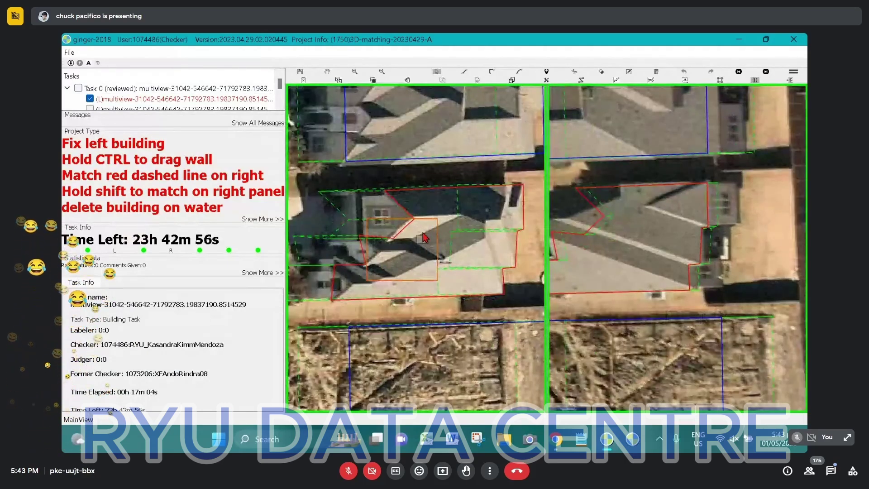
{"action": "scroll", "coordinate": [405, 210], "scroll_direction": "up", "scroll_amount": 2}
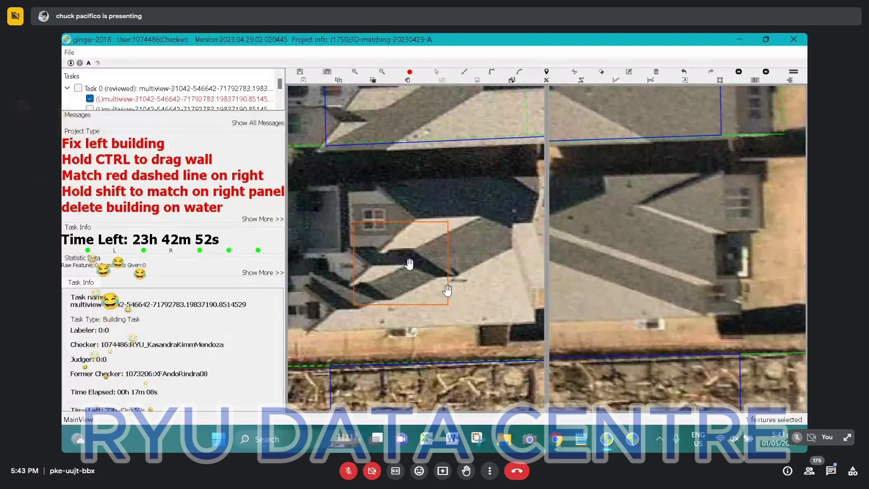
Draw a closed triangular outline over the road beside the debris-covered lot in the left image
{"action": "scroll", "coordinate": [406, 272], "scroll_direction": "down", "scroll_amount": 3}
{"action": "left_click_drag", "start_coordinate": [374, 346], "coordinate": [478, 236]}
{"action": "key", "text": "l"}
{"action": "left_click", "coordinate": [349, 228]}
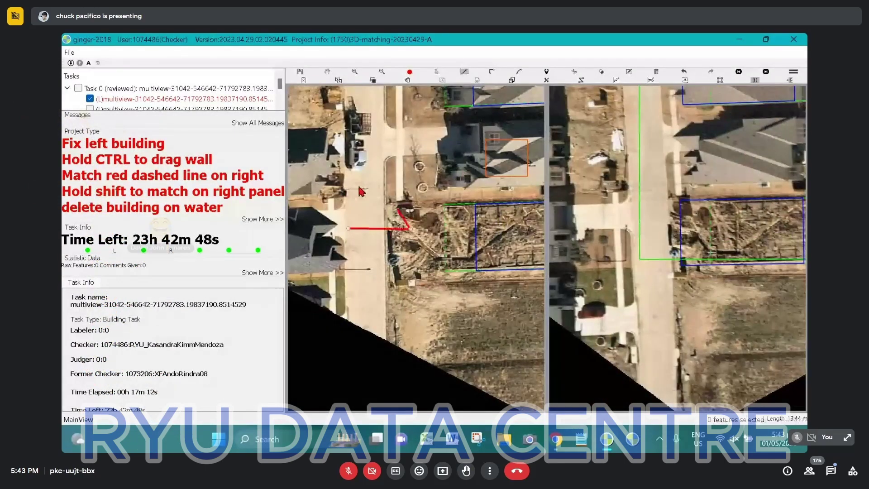
{"action": "left_click", "coordinate": [409, 229]}
{"action": "left_click", "coordinate": [380, 172]}
{"action": "left_click", "coordinate": [348, 228]}
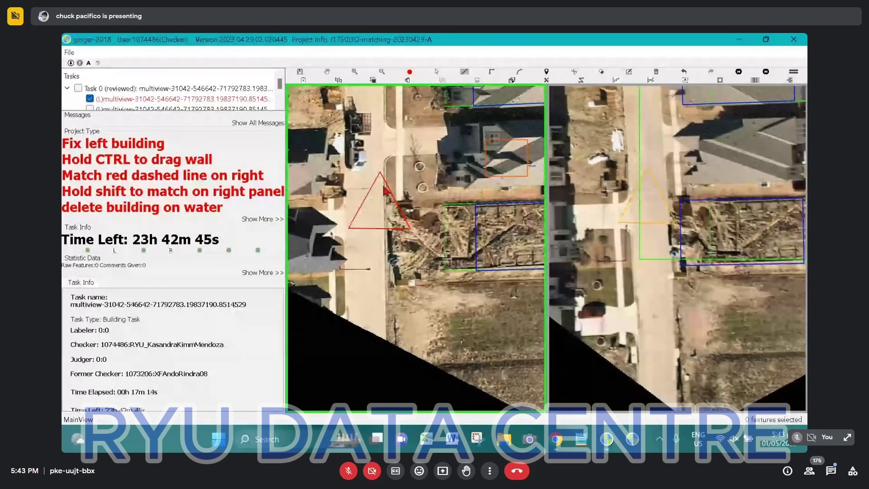
Draw a square outline about 12 m wide on the road below the triangle, sharing the triangle's base as its edge
{"action": "key", "text": "e"}
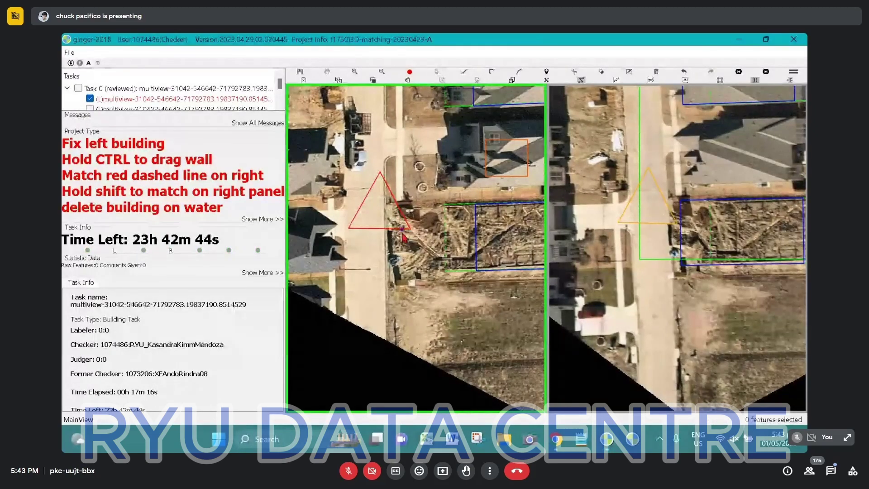
{"action": "left_click", "coordinate": [410, 230]}
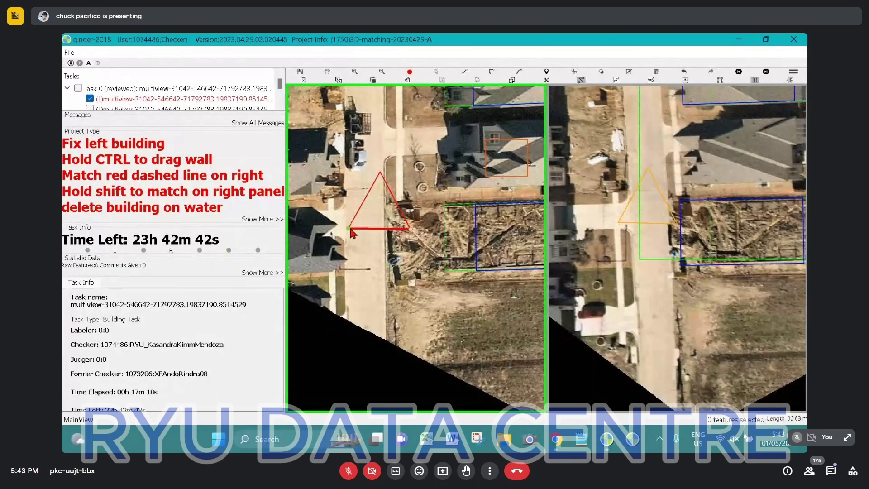
{"action": "left_click", "coordinate": [349, 229]}
{"action": "left_click", "coordinate": [410, 230]}
{"action": "scroll", "coordinate": [376, 205], "scroll_direction": "up", "scroll_amount": 2}
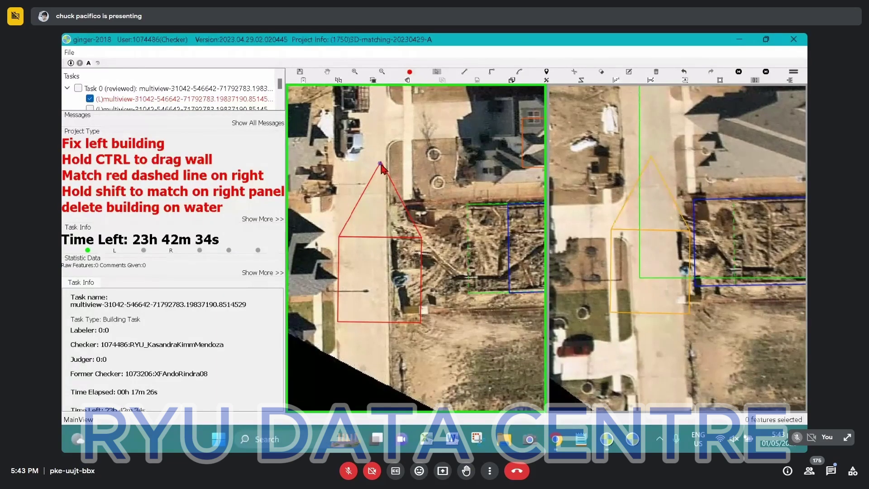
{"action": "left_click", "coordinate": [340, 237]}
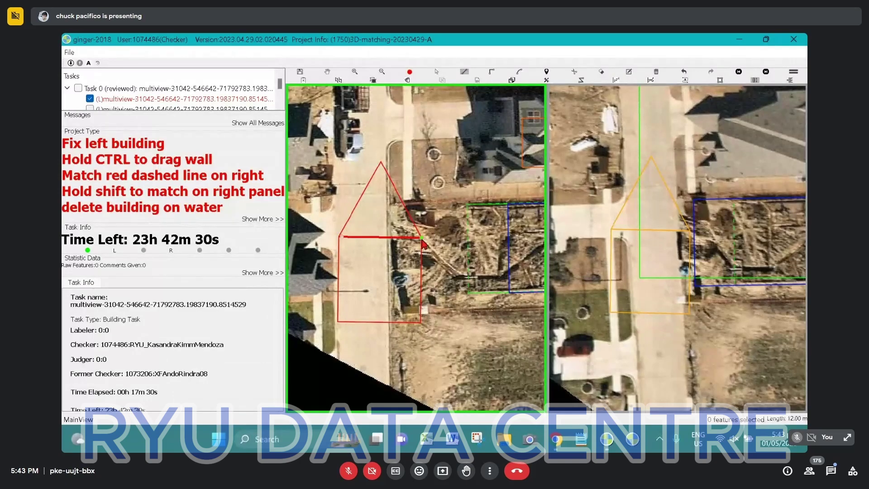
{"action": "left_click", "coordinate": [421, 237]}
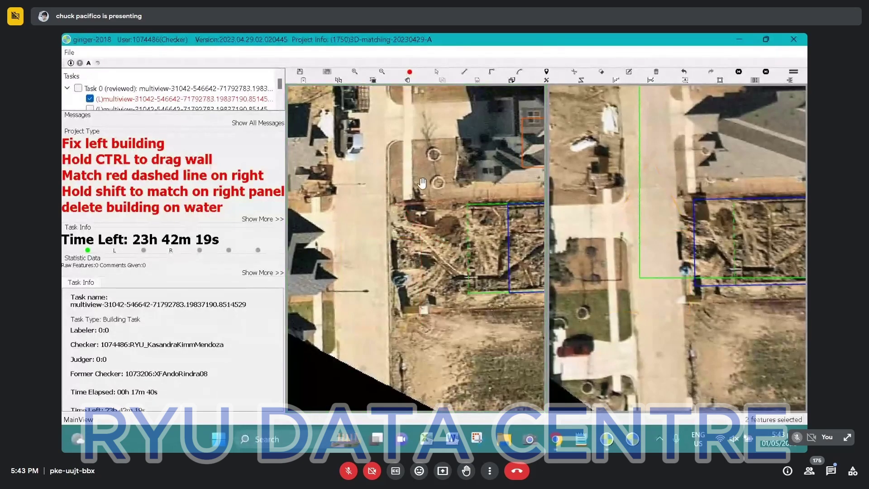
Reload Task 0's annotations to discard the practice shapes and restore the original outline of the house above the debris-covered lot
{"action": "left_click_drag", "start_coordinate": [538, 147], "coordinate": [390, 197]}
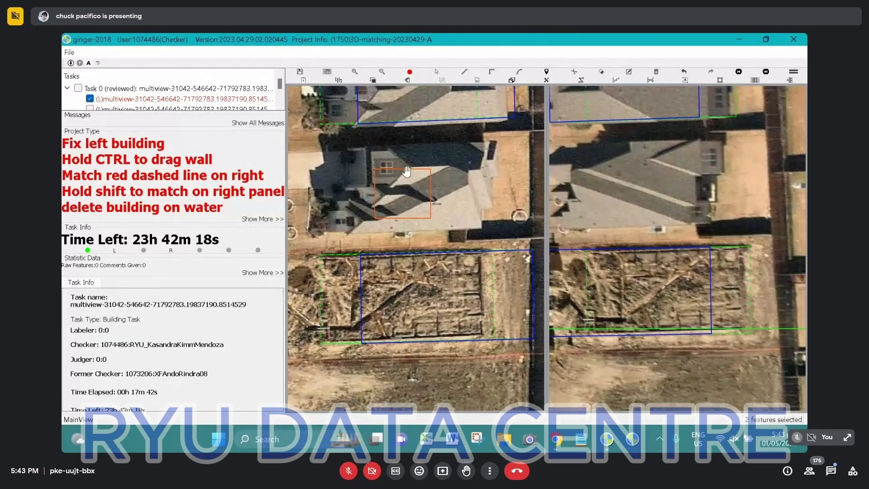
{"action": "scroll", "coordinate": [406, 171], "scroll_direction": "up", "scroll_amount": 1}
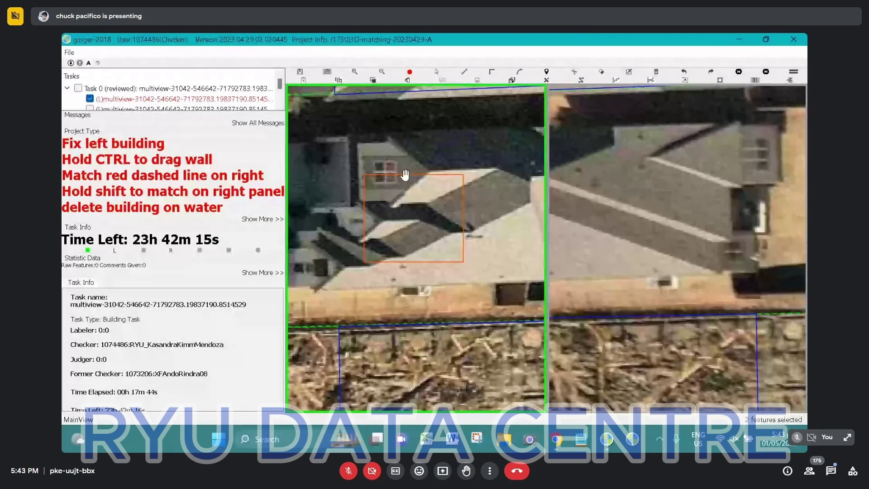
{"action": "scroll", "coordinate": [405, 176], "scroll_direction": "down", "scroll_amount": 2}
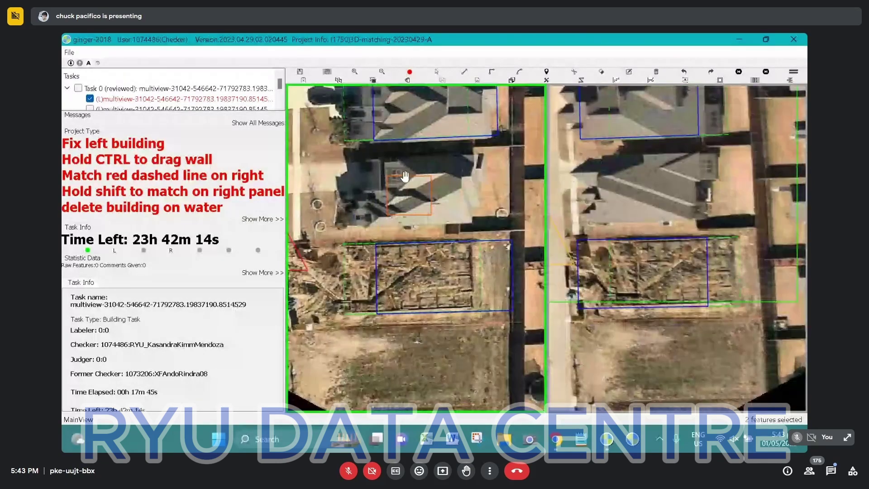
{"action": "scroll", "coordinate": [406, 177], "scroll_direction": "up", "scroll_amount": 2}
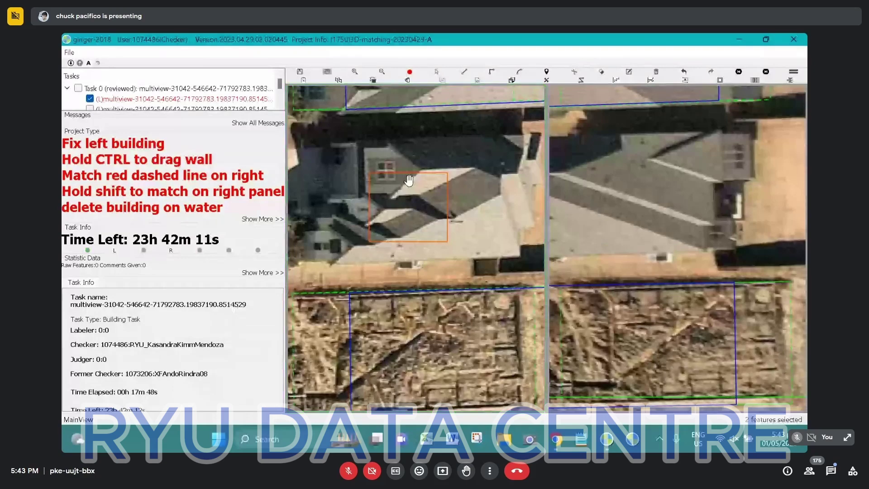
{"action": "scroll", "coordinate": [414, 202], "scroll_direction": "down", "scroll_amount": 2}
{"action": "scroll", "coordinate": [416, 207], "scroll_direction": "down", "scroll_amount": 3}
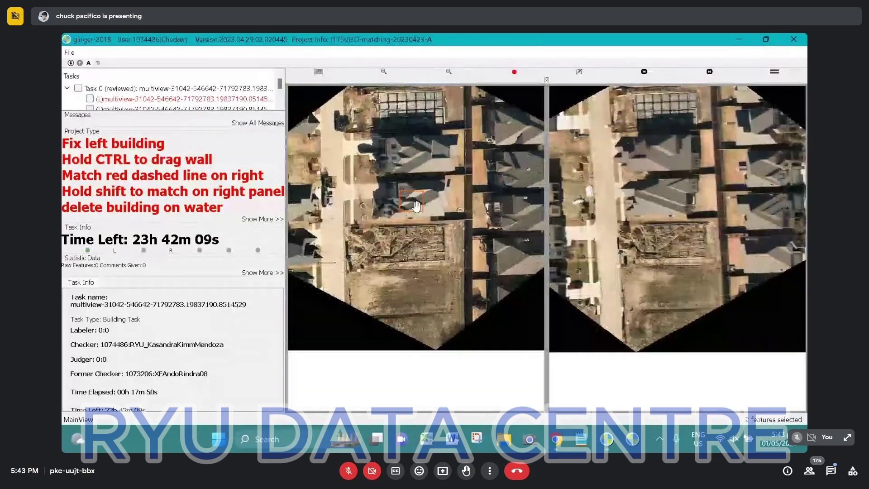
{"action": "key", "text": "space"}
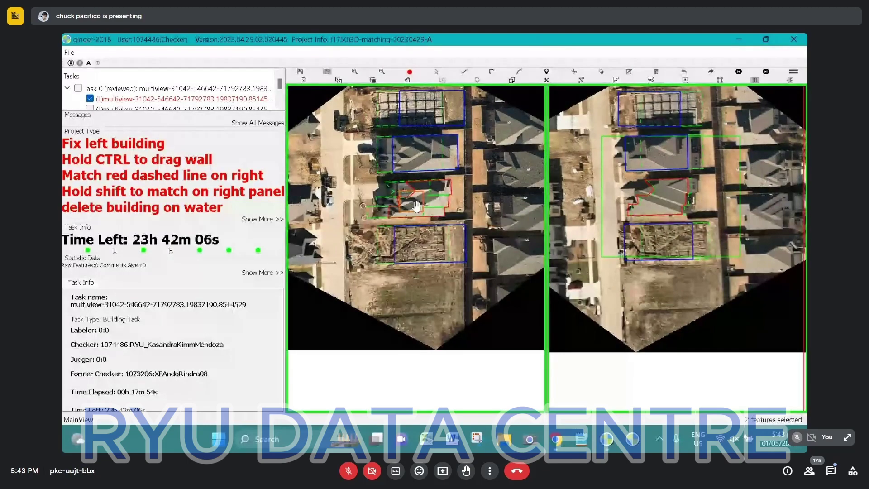
Delete the irregular red outline of the house above the debris-covered lot, leaving the small orange square on its roof
{"action": "scroll", "coordinate": [415, 206], "scroll_direction": "up", "scroll_amount": 3}
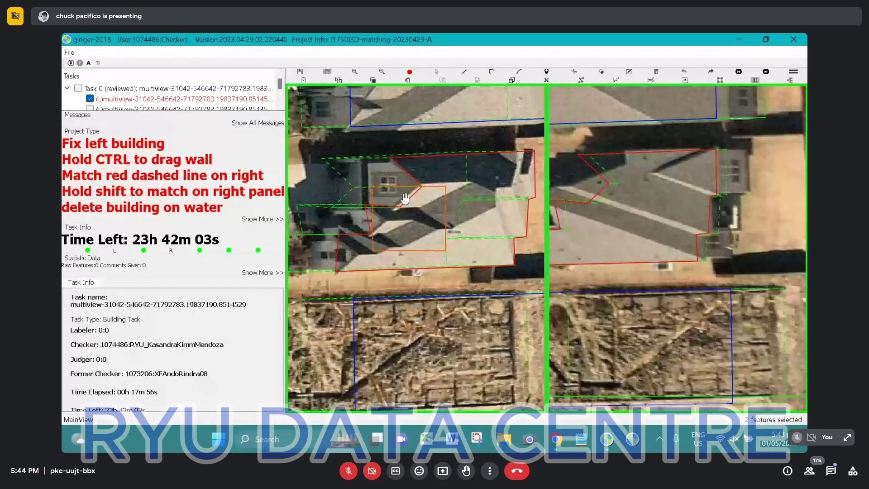
{"action": "scroll", "coordinate": [404, 198], "scroll_direction": "up", "scroll_amount": 1}
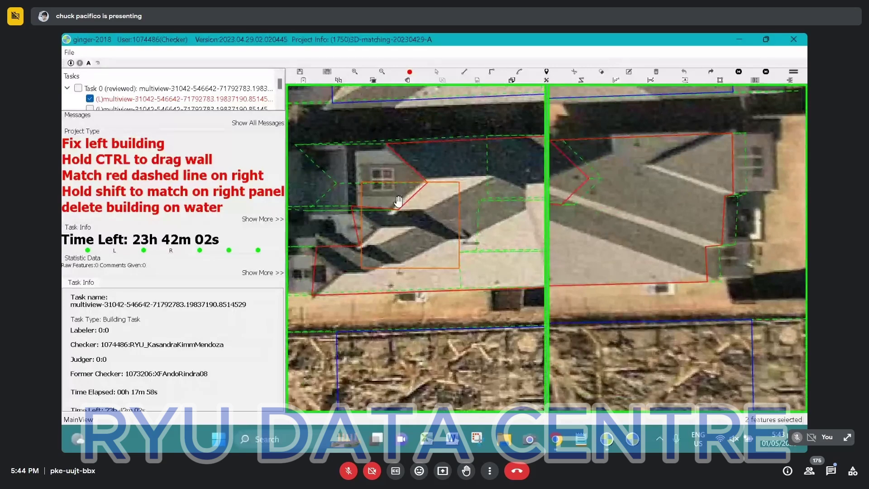
{"action": "scroll", "coordinate": [398, 200], "scroll_direction": "down", "scroll_amount": 2}
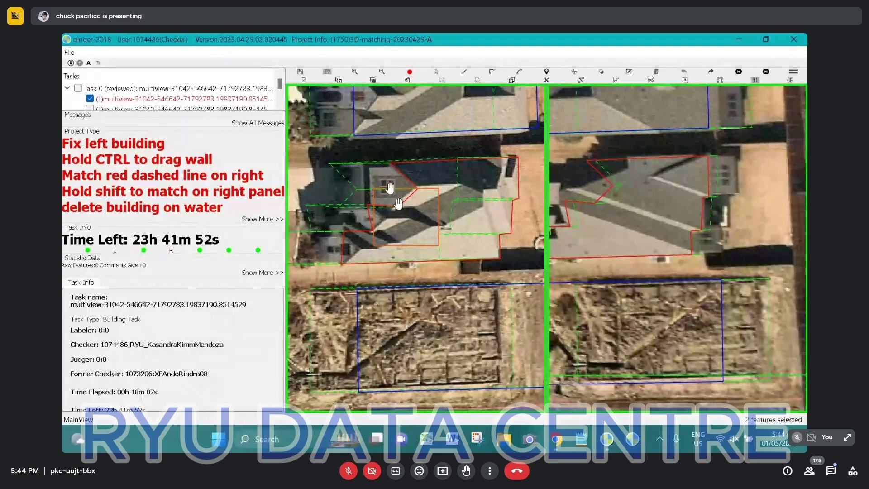
{"action": "left_click_drag", "start_coordinate": [393, 181], "coordinate": [420, 172]}
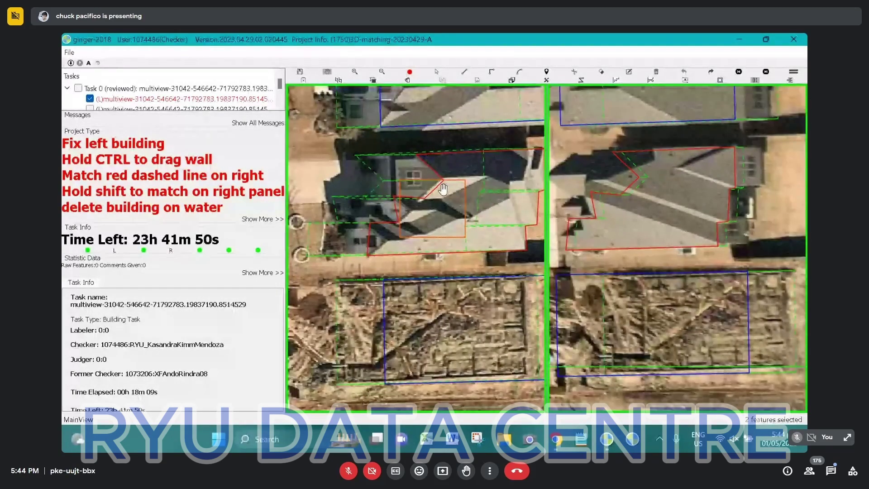
{"action": "scroll", "coordinate": [416, 161], "scroll_direction": "up", "scroll_amount": 2}
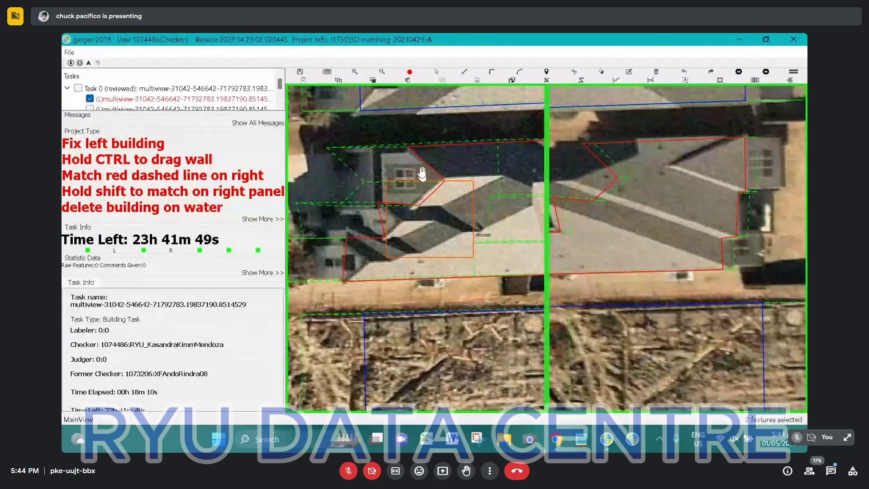
{"action": "scroll", "coordinate": [423, 178], "scroll_direction": "down", "scroll_amount": 3}
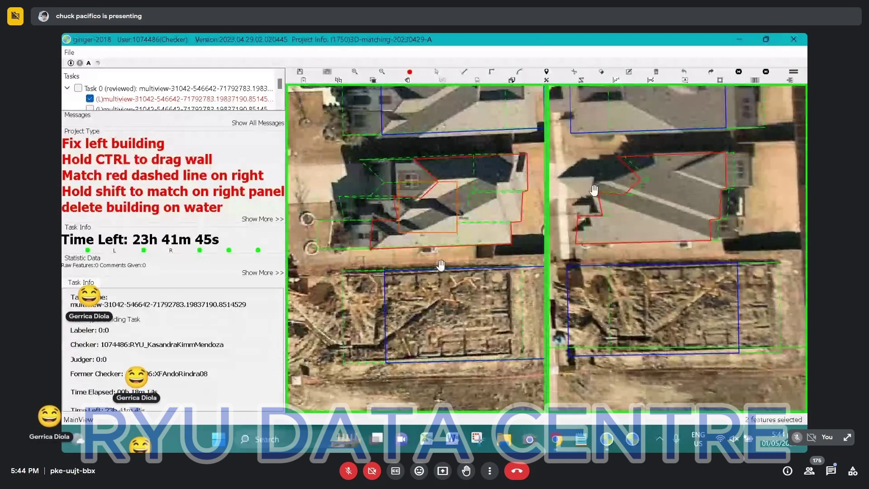
{"action": "left_click_drag", "start_coordinate": [454, 194], "coordinate": [441, 224]}
{"action": "key", "text": "Delete"}
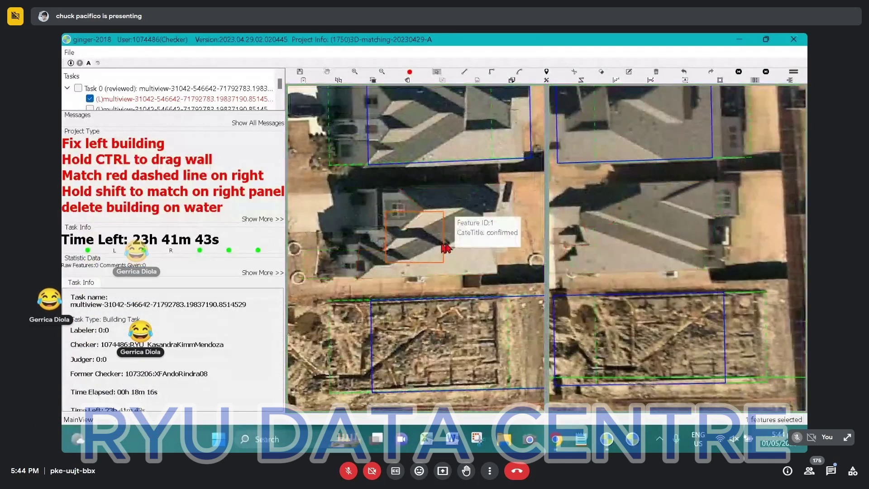
Draw a closed right-angled outline around the house's roof in the left image, following the stepped corners on both short sides
{"action": "key", "text": "r"}
{"action": "left_click", "coordinate": [375, 183]}
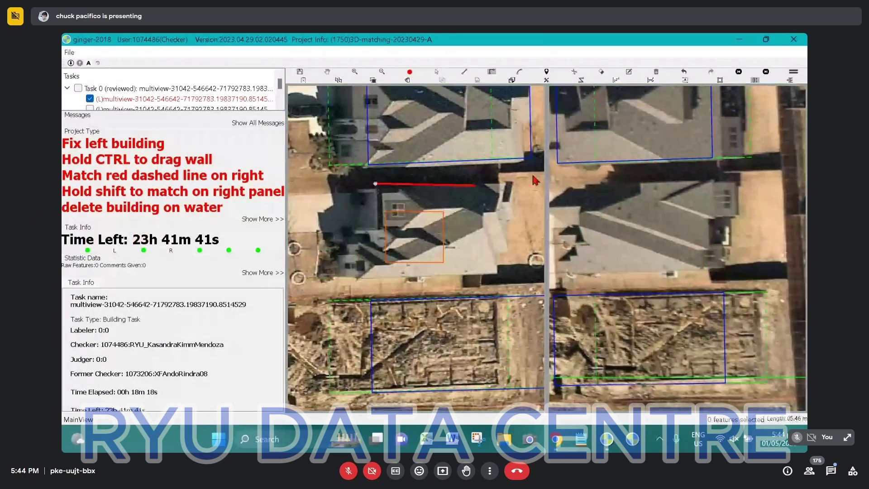
{"action": "left_click", "coordinate": [513, 182]}
{"action": "left_click", "coordinate": [513, 222]}
{"action": "left_click", "coordinate": [506, 222]}
{"action": "left_click", "coordinate": [506, 253]}
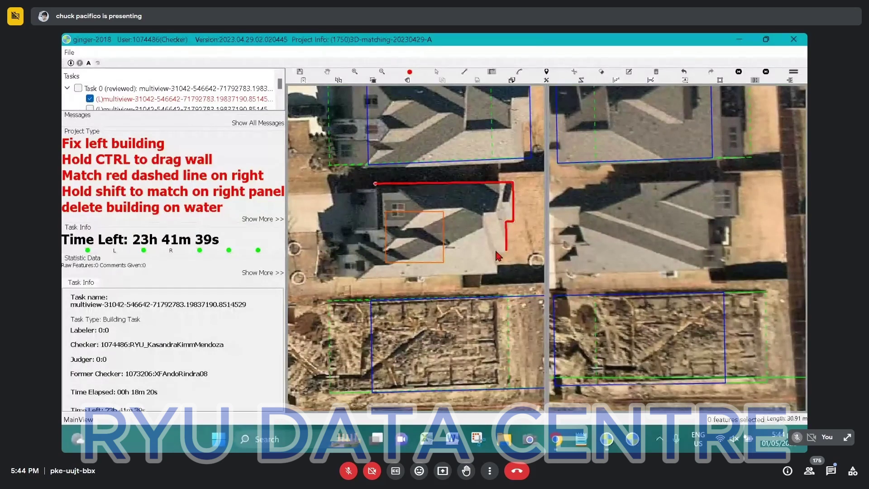
{"action": "left_click", "coordinate": [498, 253]}
{"action": "left_click", "coordinate": [499, 273]}
{"action": "left_click", "coordinate": [353, 275]}
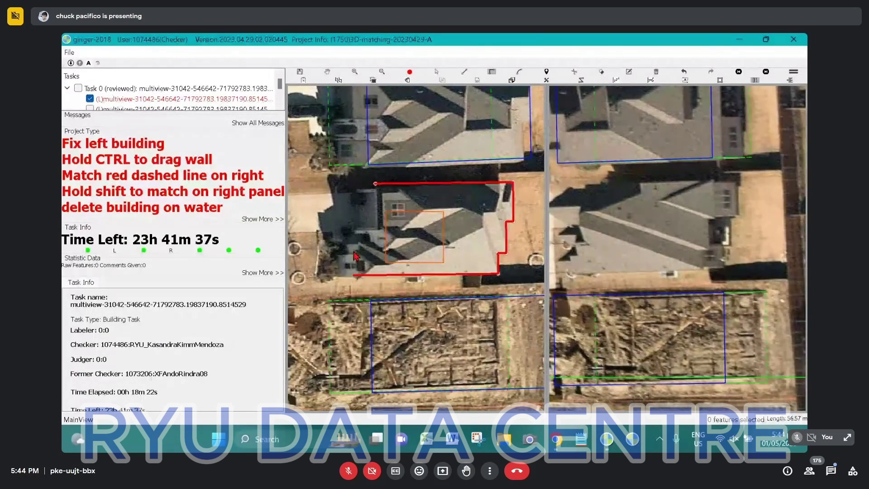
{"action": "left_click", "coordinate": [355, 250]}
{"action": "left_click", "coordinate": [359, 240]}
{"action": "left_click", "coordinate": [368, 229]}
{"action": "left_click", "coordinate": [377, 228]}
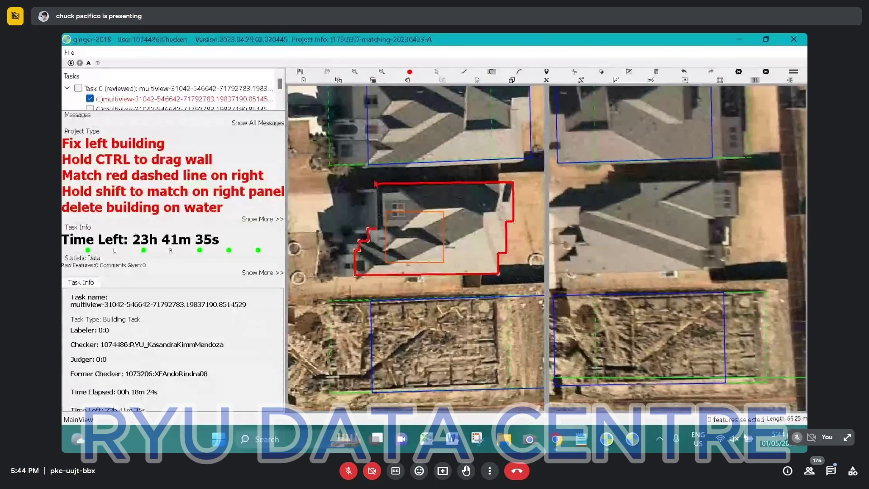
{"action": "left_click", "coordinate": [376, 184]}
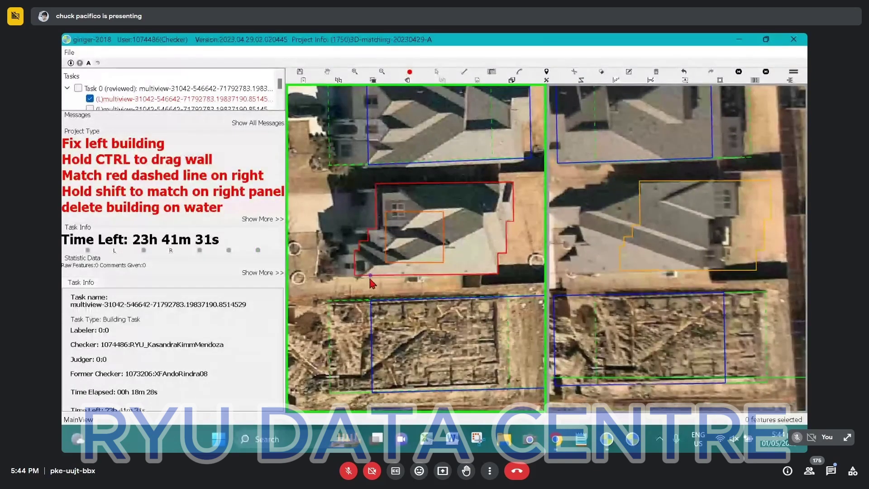
Select the new house outline and shift its counterpart in the right image onto the matching roof
{"action": "key", "text": "Escape"}
{"action": "left_click", "coordinate": [372, 281]}
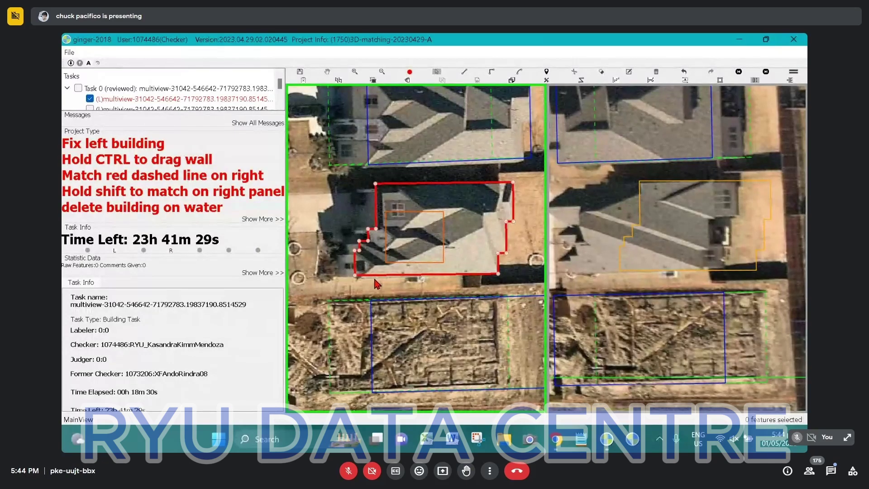
{"action": "left_click", "coordinate": [376, 283]}
{"action": "scroll", "coordinate": [424, 222], "scroll_direction": "down", "scroll_amount": 1}
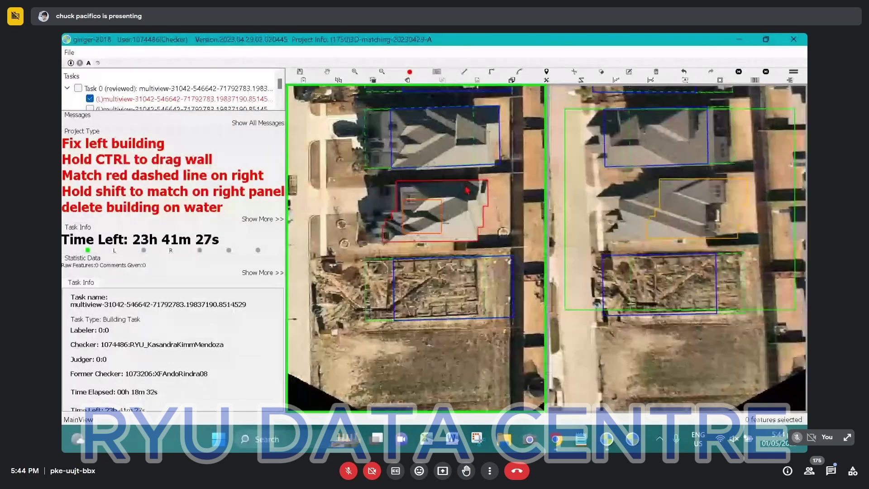
{"action": "left_click", "coordinate": [441, 234]}
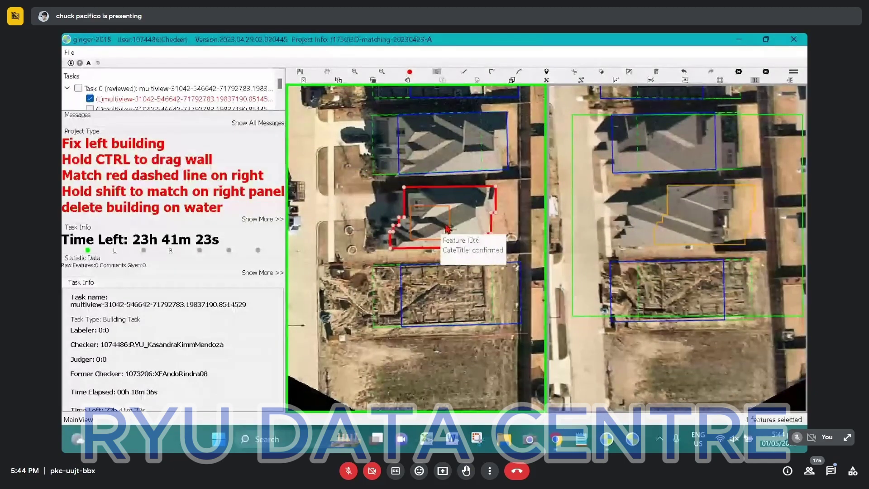
{"action": "key", "text": "shift"}
{"action": "left_click_drag", "start_coordinate": [446, 212], "coordinate": [421, 231]}
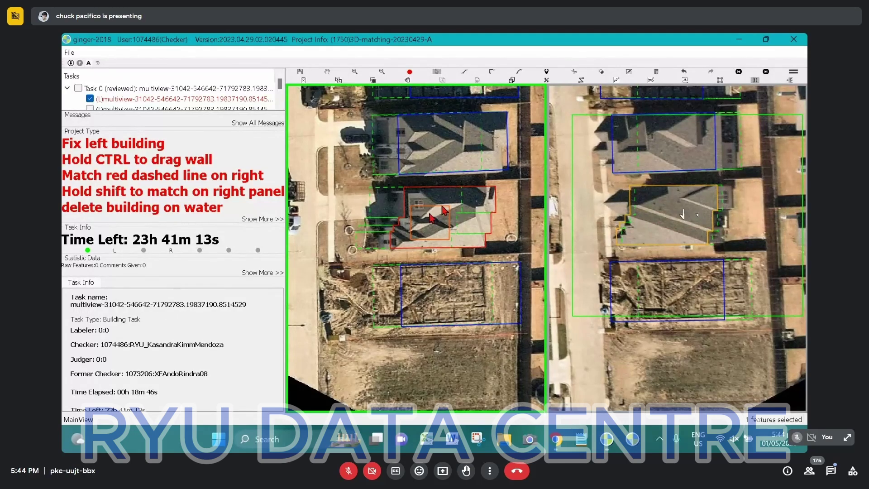
Slide the house outline's match along the dashed guide lines in the right image and realign it with the roof's edges
{"action": "scroll", "coordinate": [372, 209], "scroll_direction": "up", "scroll_amount": 3}
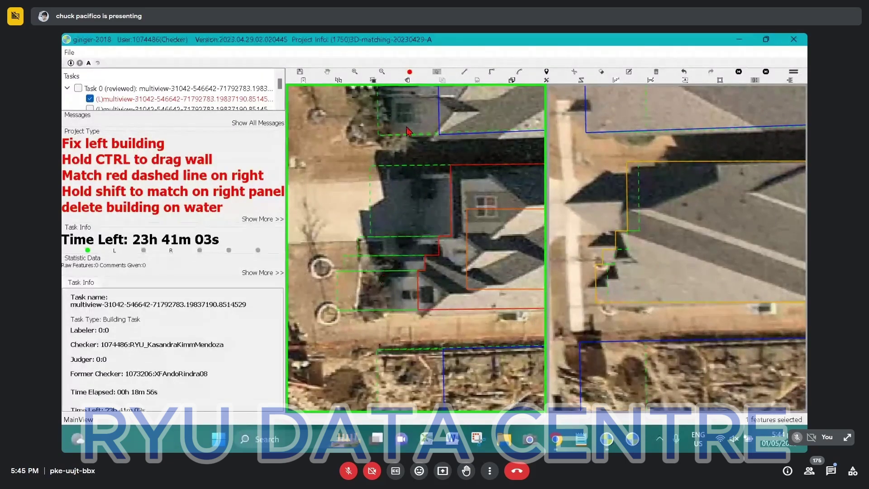
{"action": "scroll", "coordinate": [397, 231], "scroll_direction": "down", "scroll_amount": 2}
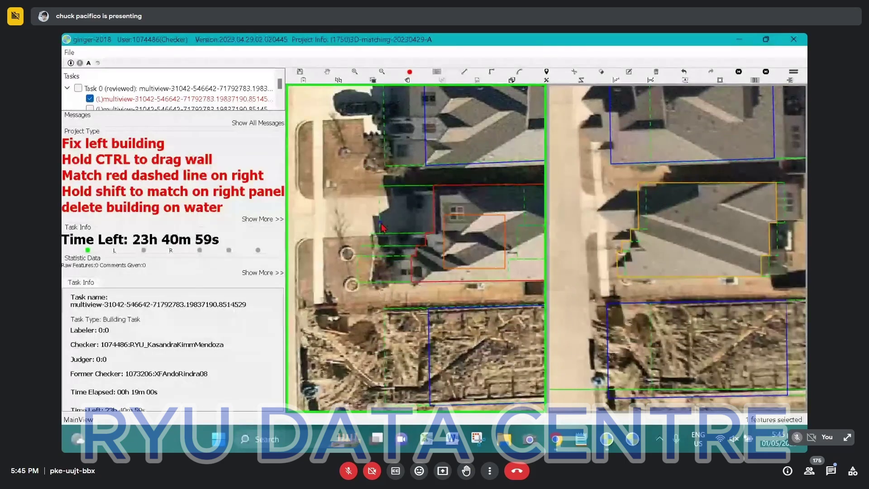
{"action": "left_click", "coordinate": [471, 226]}
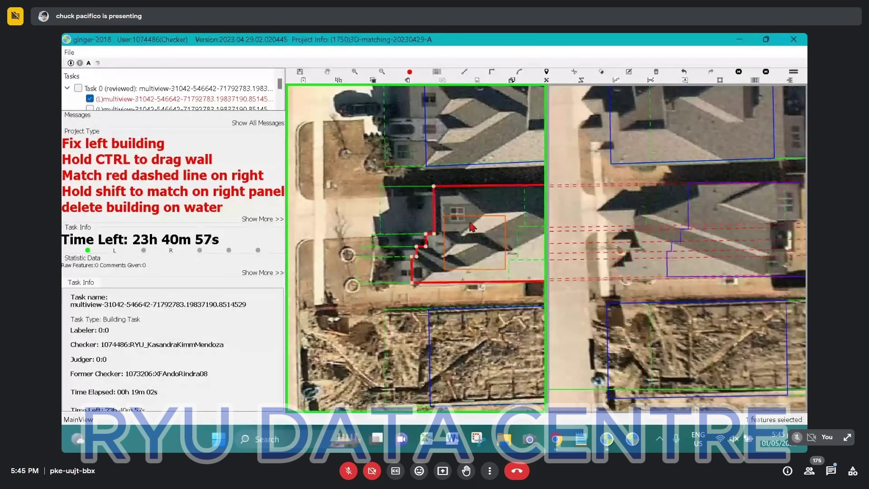
{"action": "scroll", "coordinate": [411, 219], "scroll_direction": "up", "scroll_amount": 2}
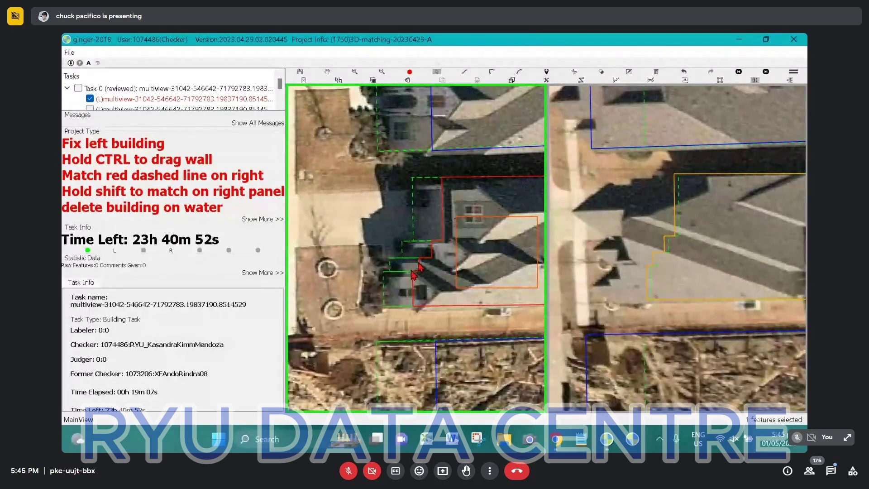
{"action": "scroll", "coordinate": [413, 274], "scroll_direction": "down", "scroll_amount": 3}
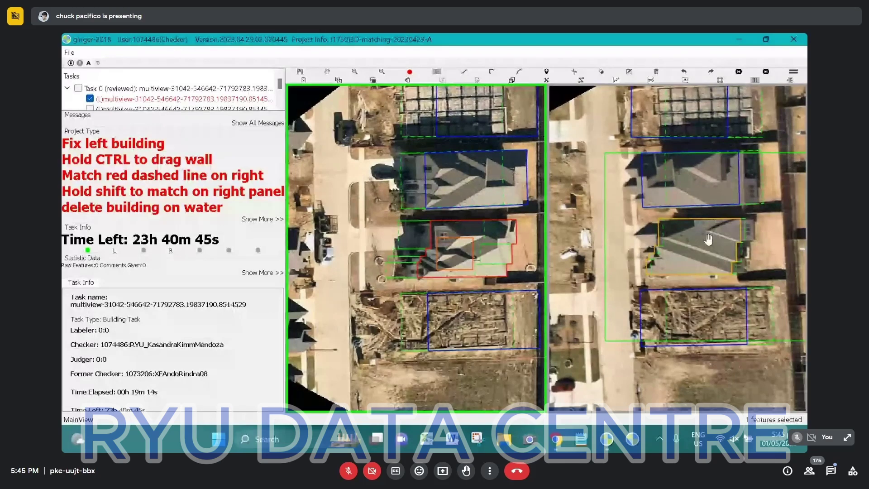
{"action": "scroll", "coordinate": [708, 240], "scroll_direction": "up", "scroll_amount": 2}
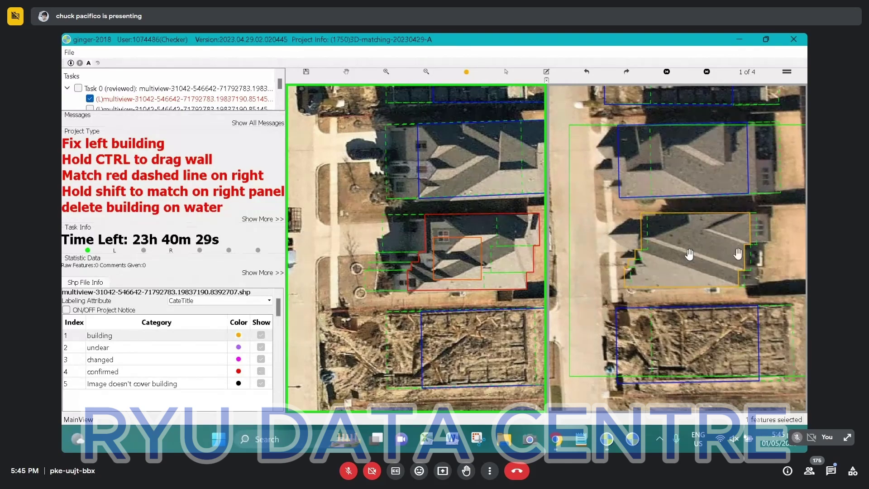
{"action": "scroll", "coordinate": [738, 254], "scroll_direction": "up", "scroll_amount": 2}
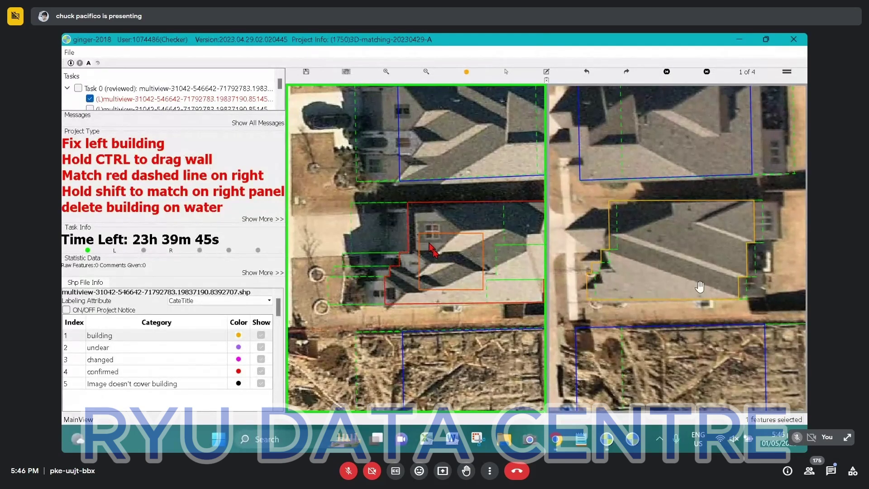
{"action": "scroll", "coordinate": [700, 286], "scroll_direction": "down", "scroll_amount": 2}
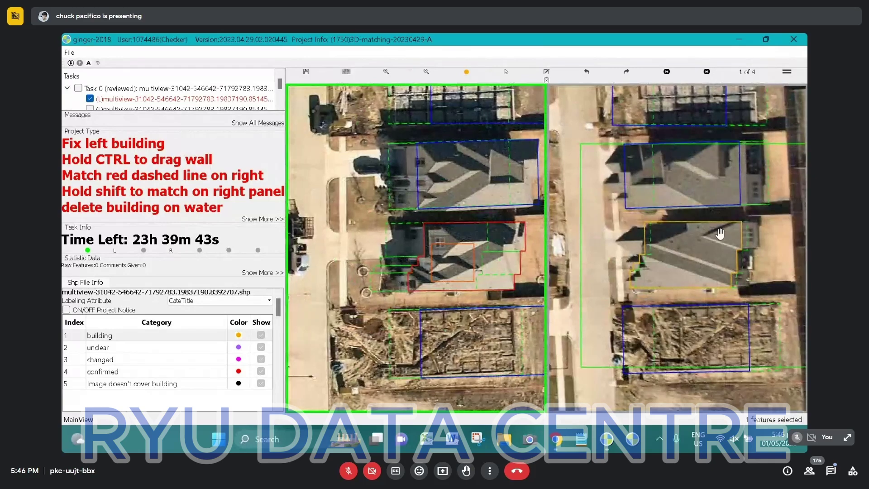
Confirm the redrawn house outline's match in comparison image 1 of 4 and switch to comparison image 4 of 4
{"action": "key", "text": "Escape"}
{"action": "left_click", "coordinate": [729, 259]}
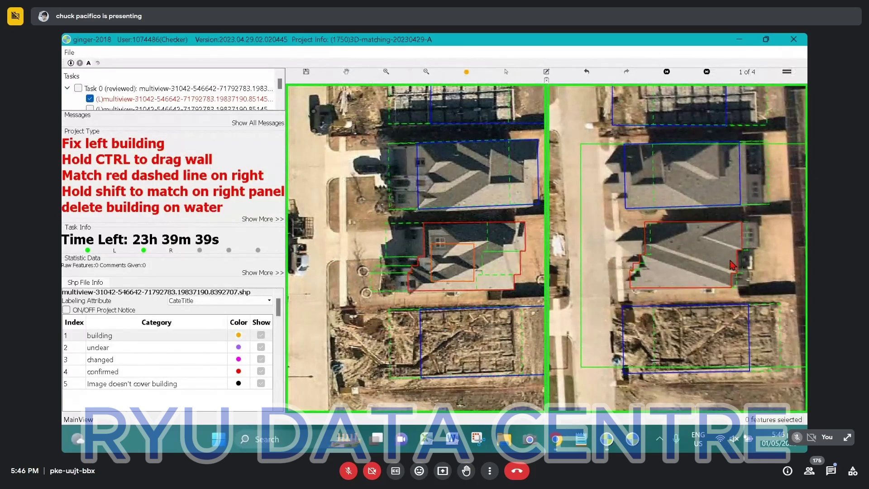
{"action": "key", "text": "Right"}
{"action": "key", "text": "Right"}
{"action": "key", "text": "Right"}
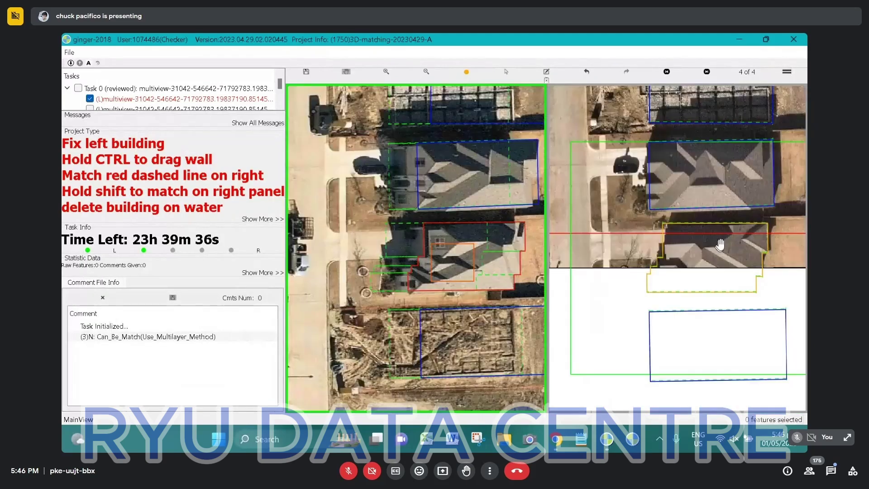
Confirm the house outline's match on the partly covered roof in comparison image 4 of 4 and check its corners against the roof edges
{"action": "left_click_drag", "start_coordinate": [694, 218], "coordinate": [662, 165]}
{"action": "scroll", "coordinate": [659, 168], "scroll_direction": "up", "scroll_amount": 2}
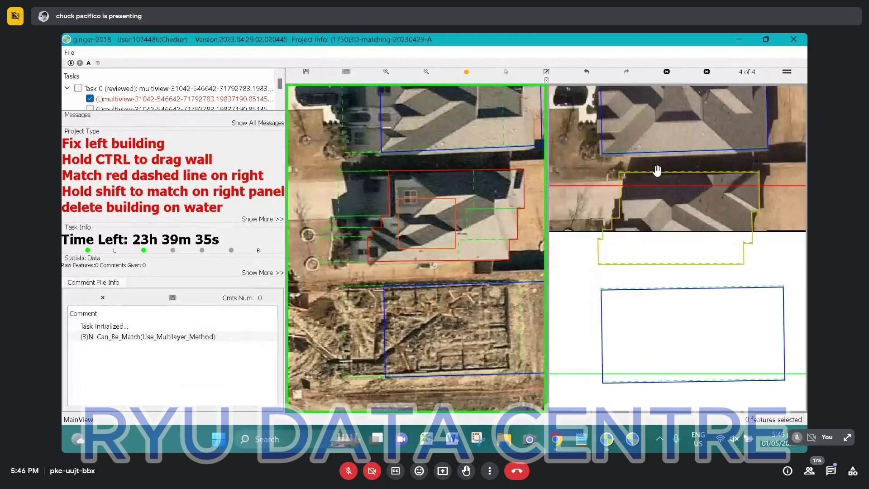
{"action": "left_click", "coordinate": [639, 202]}
{"action": "scroll", "coordinate": [673, 265], "scroll_direction": "down", "scroll_amount": 2}
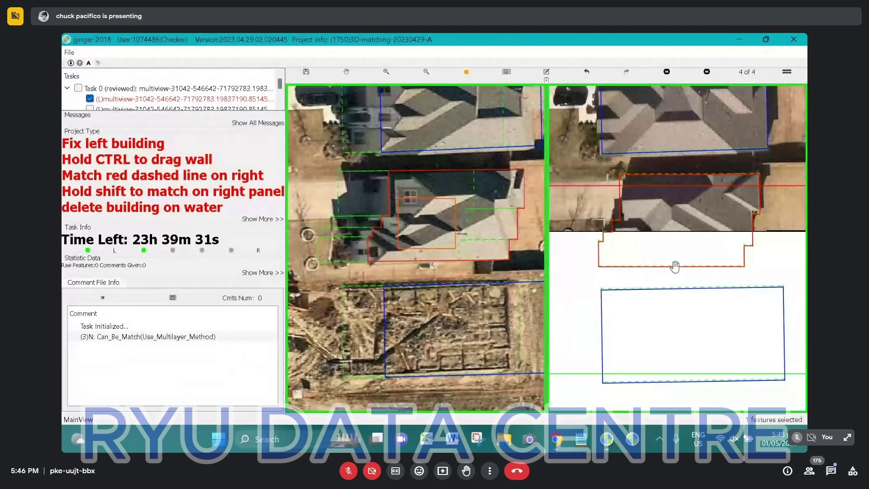
{"action": "scroll", "coordinate": [725, 231], "scroll_direction": "up", "scroll_amount": 1}
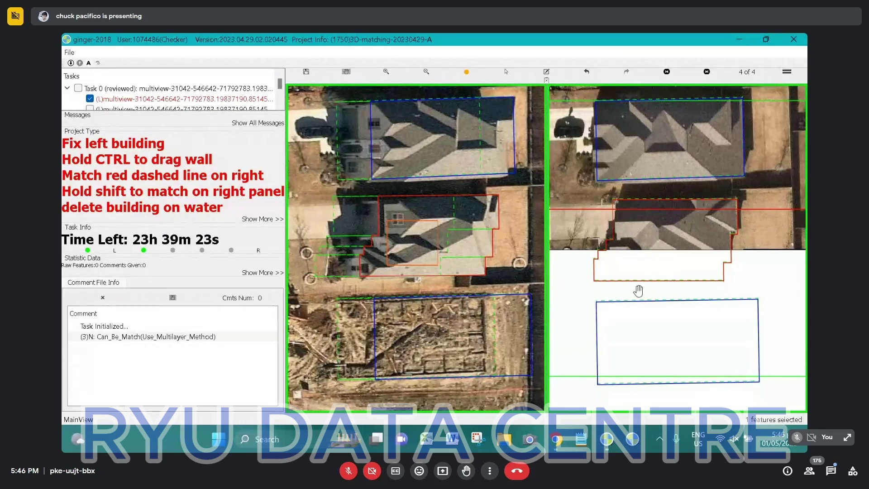
{"action": "scroll", "coordinate": [639, 285], "scroll_direction": "up", "scroll_amount": 1}
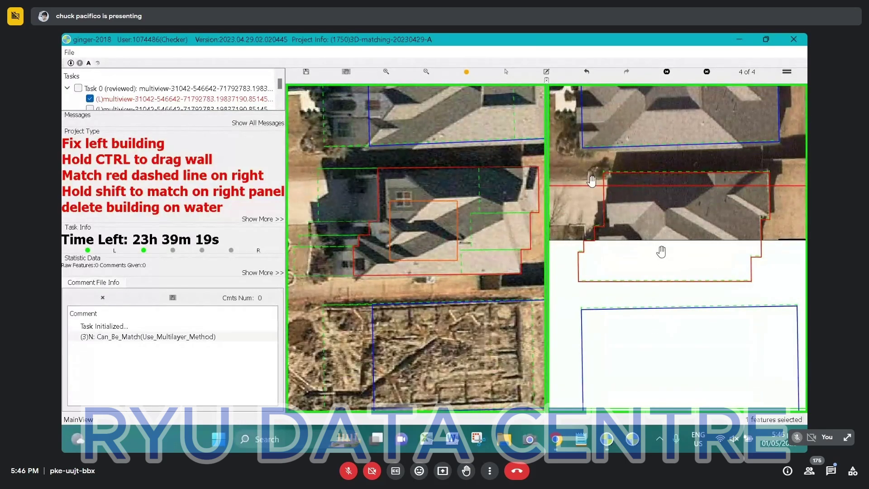
{"action": "scroll", "coordinate": [631, 175], "scroll_direction": "up", "scroll_amount": 5}
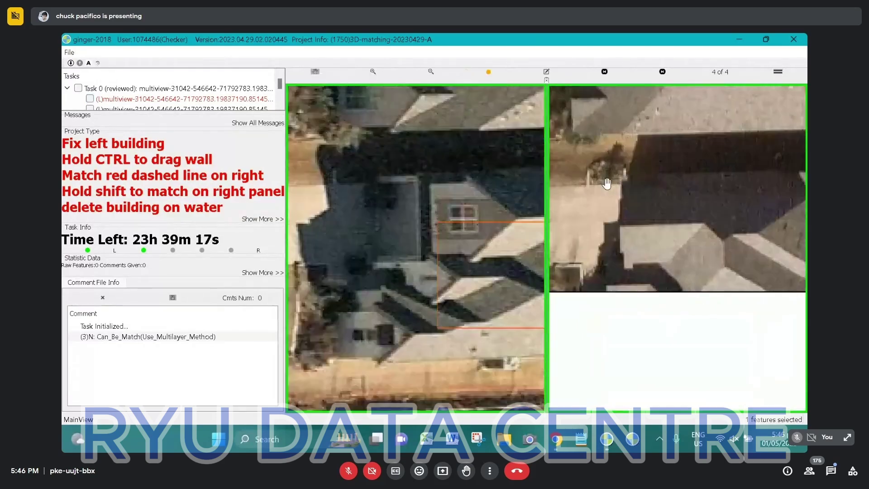
{"action": "key", "text": "Escape"}
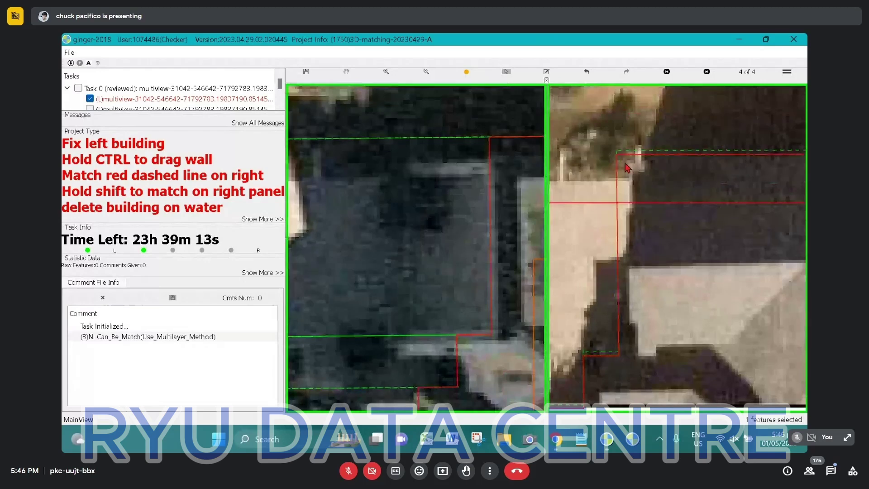
{"action": "scroll", "coordinate": [630, 354], "scroll_direction": "down", "scroll_amount": 3}
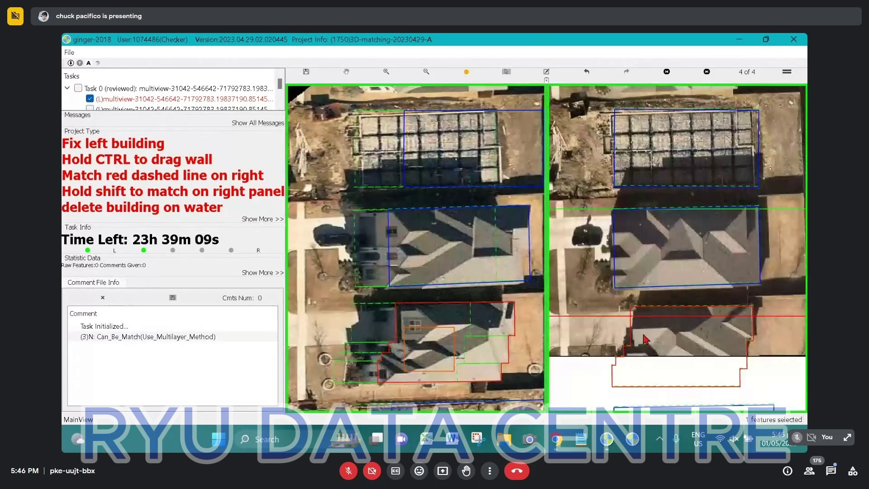
{"action": "key", "text": "h"}
{"action": "left_click_drag", "start_coordinate": [662, 286], "coordinate": [632, 204]}
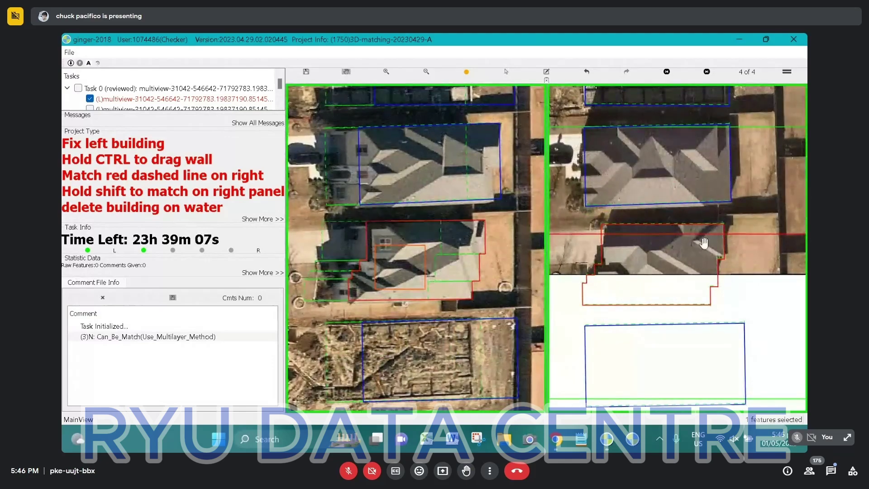
Switch to comparison image 3 of 4 and confirm the house outline's match on the roof above the debris-covered lot
{"action": "key", "text": "Left"}
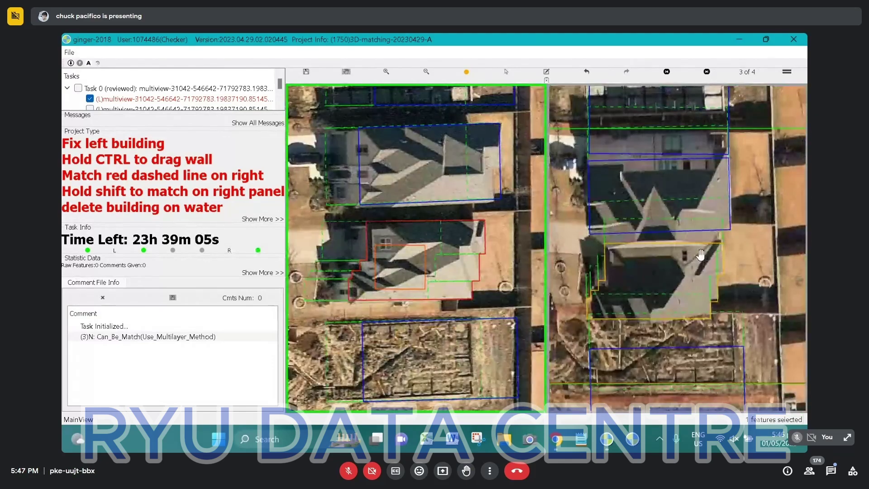
{"action": "key", "text": "Escape"}
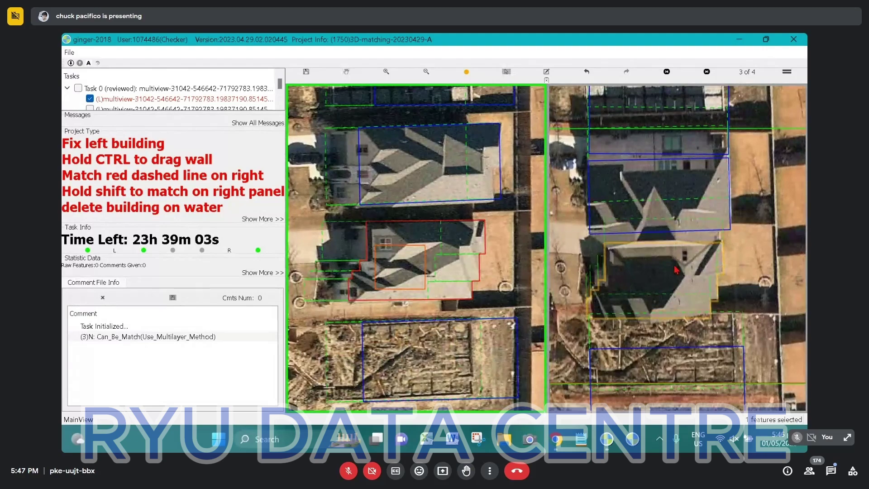
{"action": "scroll", "coordinate": [676, 270], "scroll_direction": "up", "scroll_amount": 3}
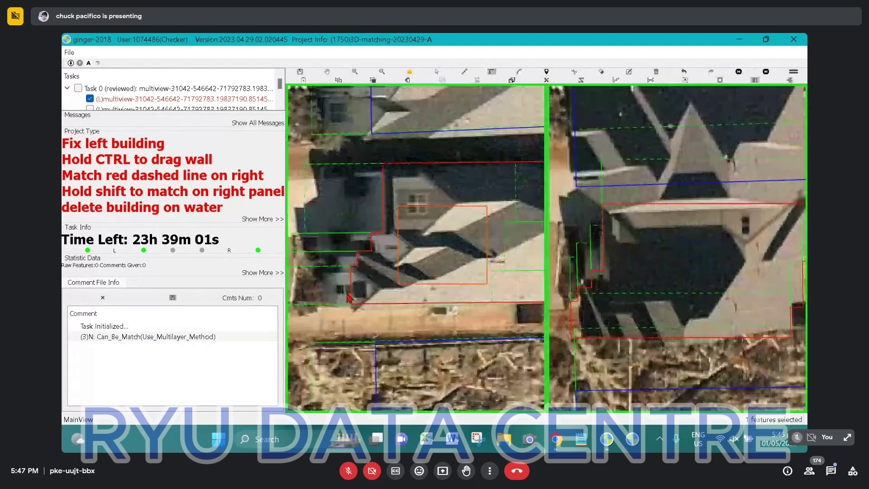
{"action": "scroll", "coordinate": [624, 276], "scroll_direction": "down", "scroll_amount": 3}
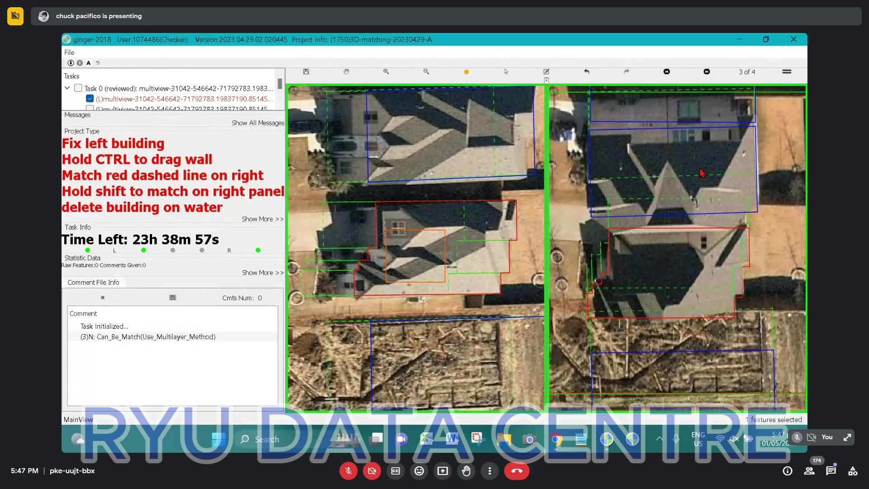
In comparison image 2 of 4, check the house outline against the roof's stepped corners and confirm its match
{"action": "key", "text": "Left"}
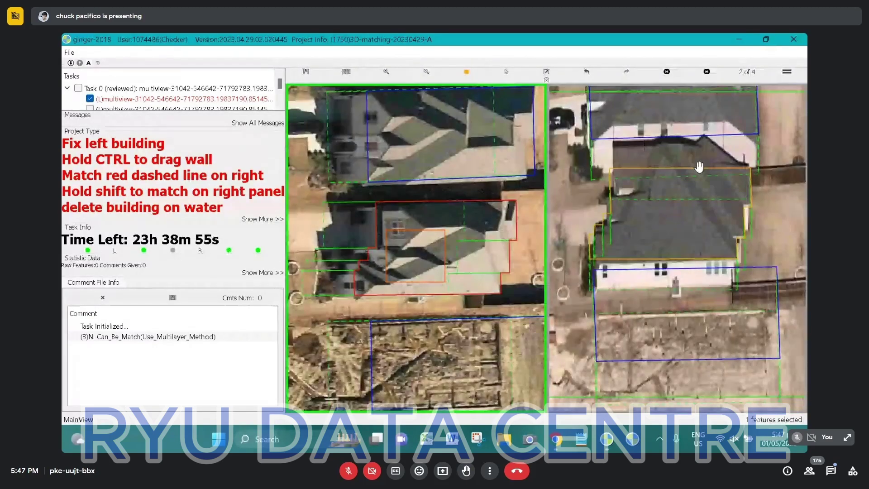
{"action": "scroll", "coordinate": [689, 218], "scroll_direction": "up", "scroll_amount": 2}
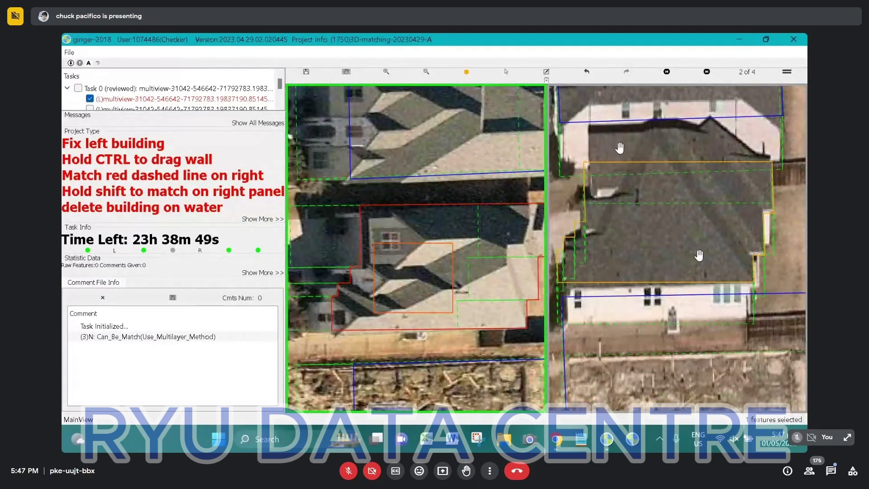
{"action": "scroll", "coordinate": [699, 255], "scroll_direction": "down", "scroll_amount": 1}
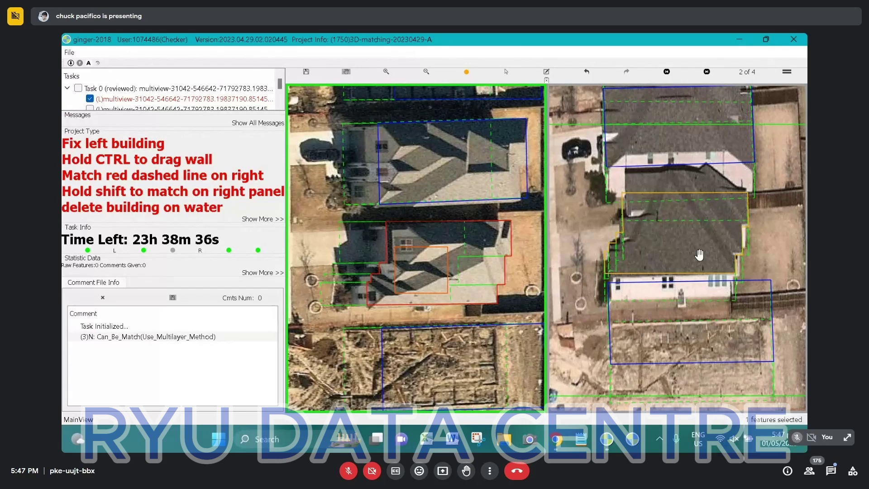
{"action": "scroll", "coordinate": [733, 217], "scroll_direction": "up", "scroll_amount": 2}
{"action": "scroll", "coordinate": [751, 192], "scroll_direction": "up", "scroll_amount": 3}
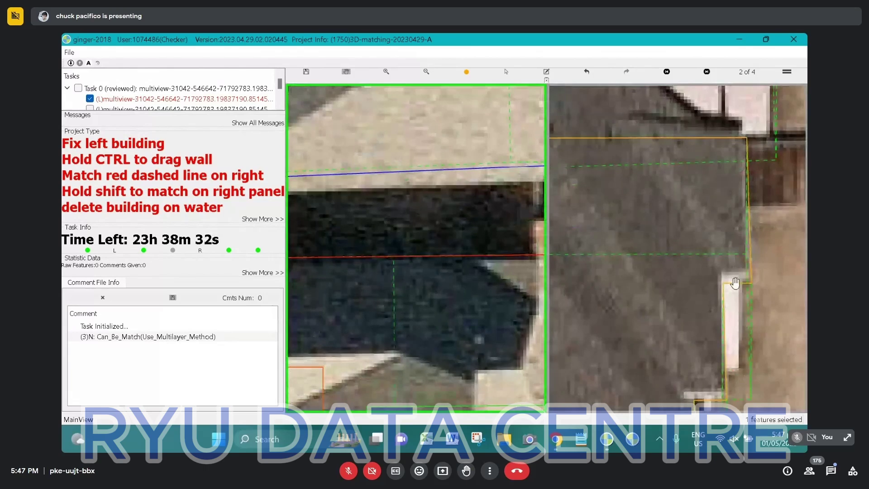
{"action": "scroll", "coordinate": [731, 281], "scroll_direction": "down", "scroll_amount": 3}
{"action": "scroll", "coordinate": [727, 253], "scroll_direction": "up", "scroll_amount": 3}
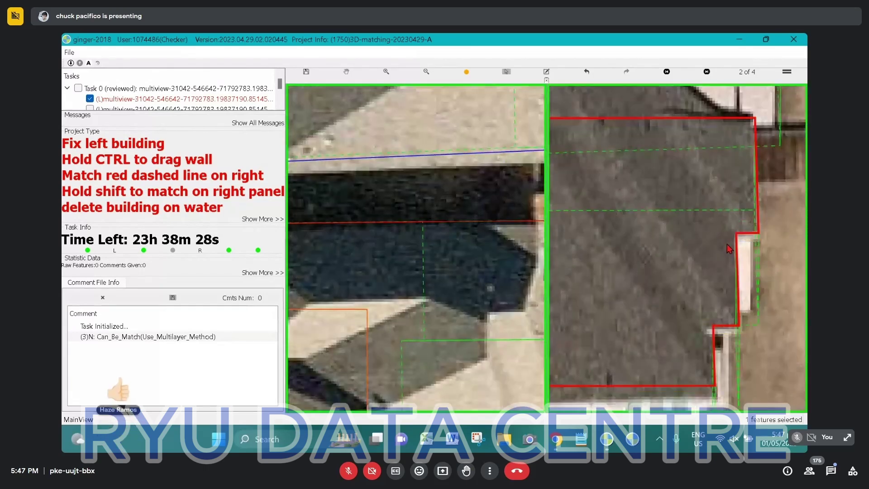
{"action": "scroll", "coordinate": [732, 232], "scroll_direction": "down", "scroll_amount": 2}
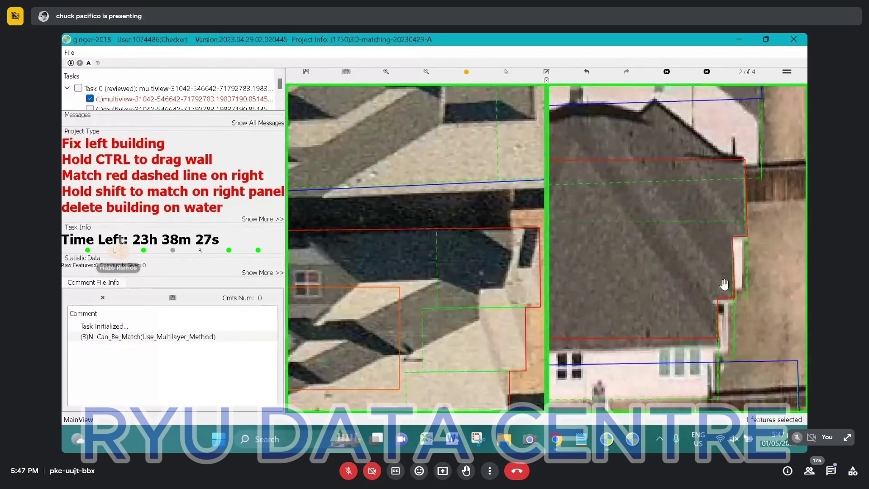
{"action": "scroll", "coordinate": [724, 281], "scroll_direction": "down", "scroll_amount": 3}
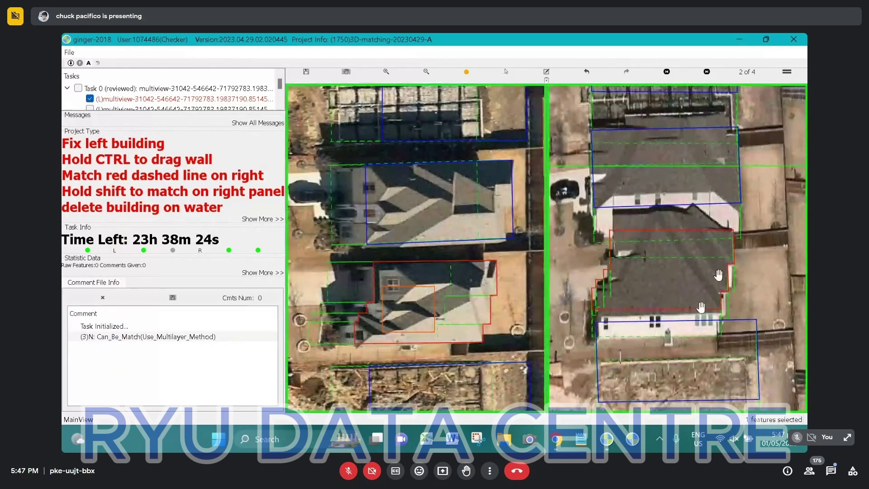
{"action": "scroll", "coordinate": [719, 276], "scroll_direction": "down", "scroll_amount": 2}
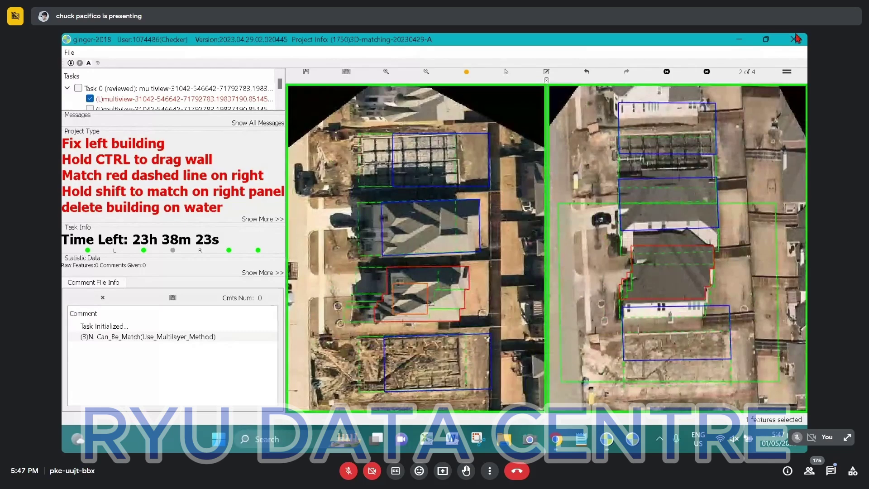
Restore the current project window to a smaller size and bring up the (1754)3D-matching-20230501-C project maximized
{"action": "left_click", "coordinate": [767, 40]}
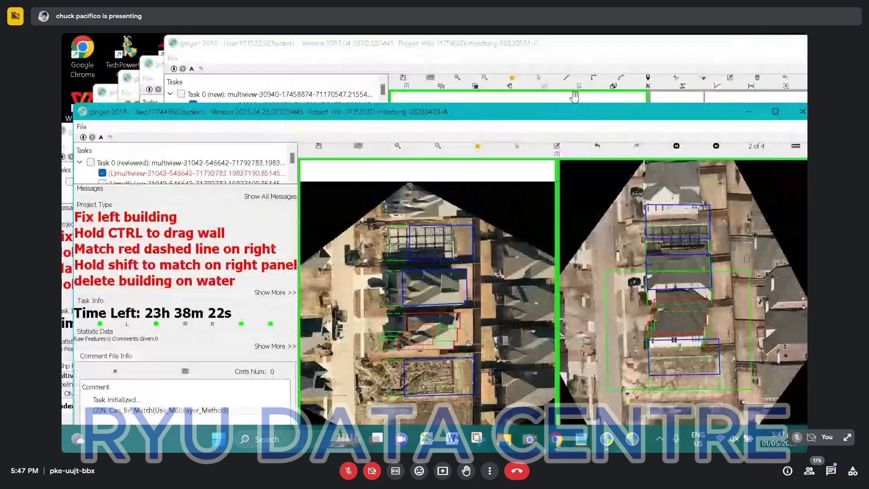
{"action": "left_click", "coordinate": [102, 93]}
{"action": "left_click", "coordinate": [495, 223]}
{"action": "double_click", "coordinate": [544, 94]}
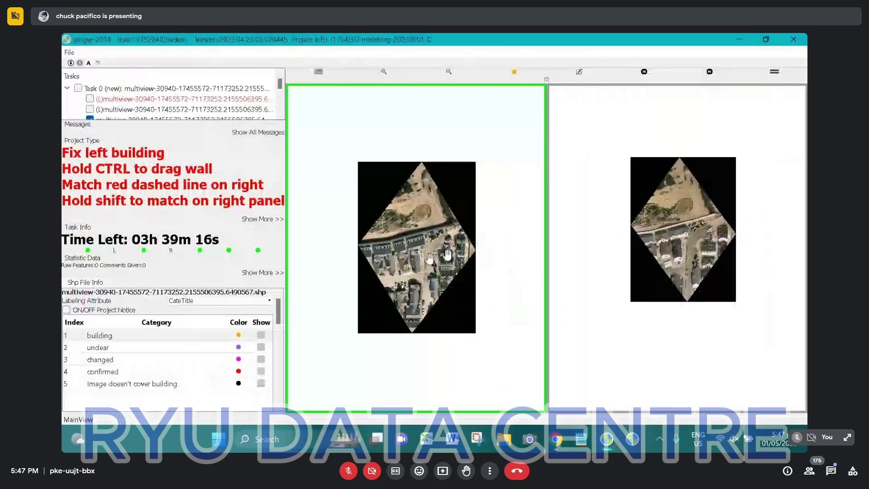
Delete the red stepped outline around the long row building beside the road in the left image, leaving its blue rectangle
{"action": "scroll", "coordinate": [412, 261], "scroll_direction": "up", "scroll_amount": 6}
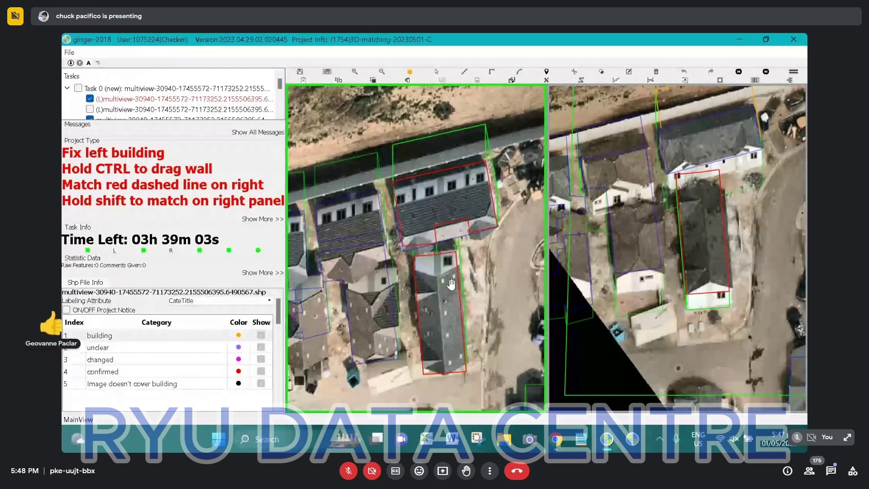
{"action": "left_click_drag", "start_coordinate": [445, 290], "coordinate": [457, 244]}
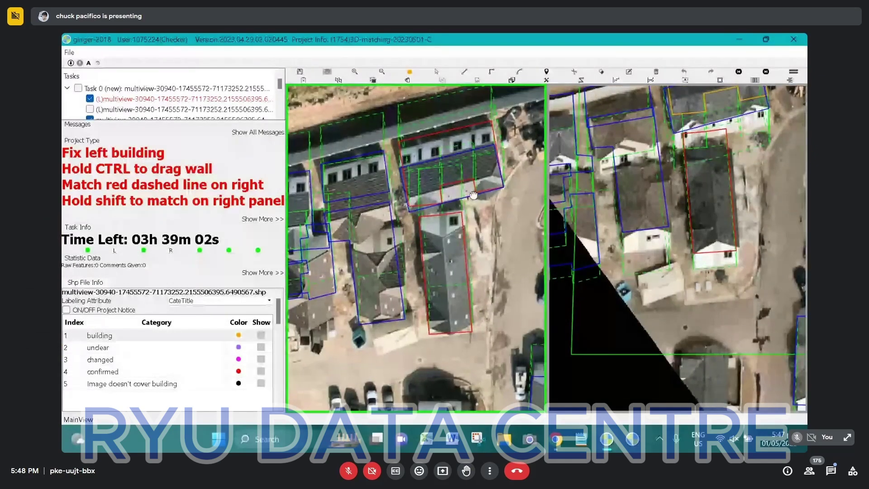
{"action": "scroll", "coordinate": [471, 130], "scroll_direction": "up", "scroll_amount": 3}
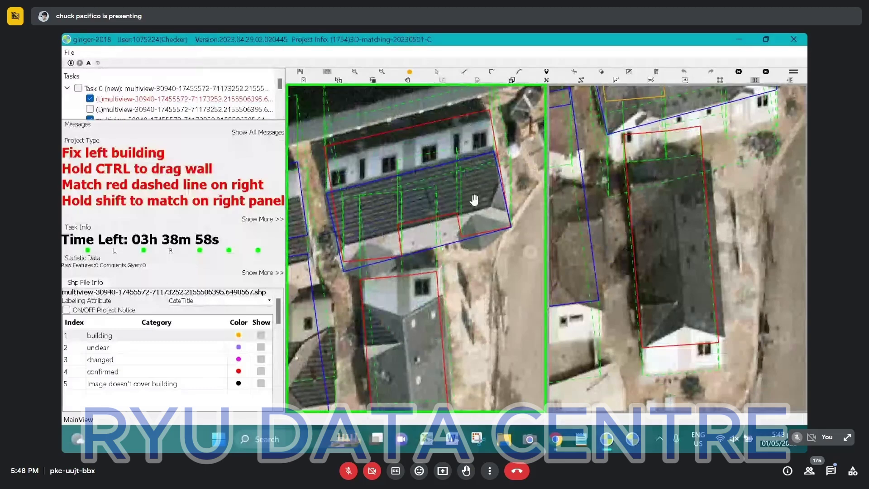
{"action": "scroll", "coordinate": [474, 200], "scroll_direction": "up", "scroll_amount": 2}
{"action": "left_click_drag", "start_coordinate": [444, 184], "coordinate": [469, 194]}
{"action": "left_click", "coordinate": [475, 192]}
{"action": "key", "text": "space"}
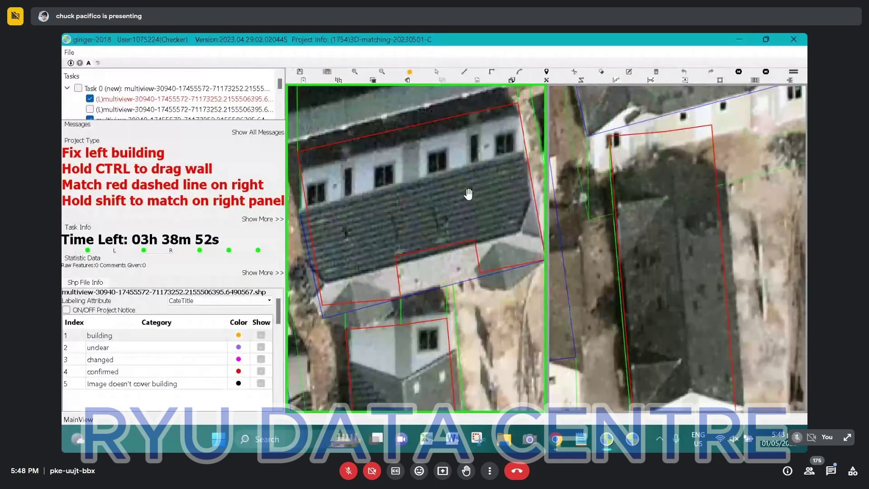
{"action": "left_click", "coordinate": [468, 193]}
{"action": "scroll", "coordinate": [468, 194], "scroll_direction": "down", "scroll_amount": 2}
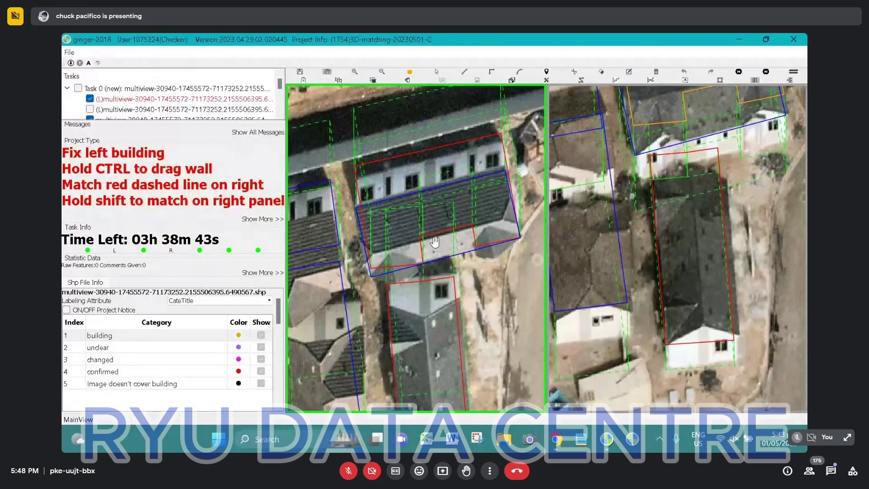
{"action": "key", "text": "Escape"}
{"action": "left_click", "coordinate": [465, 210]}
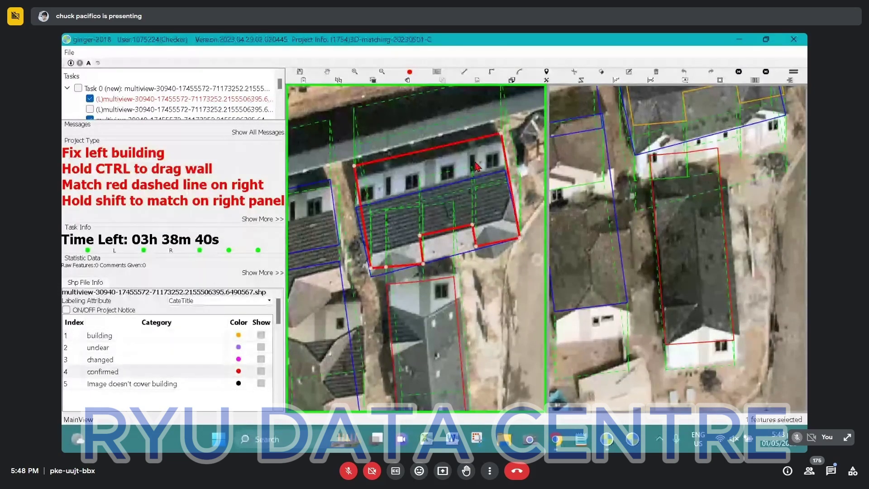
{"action": "key", "text": "Delete"}
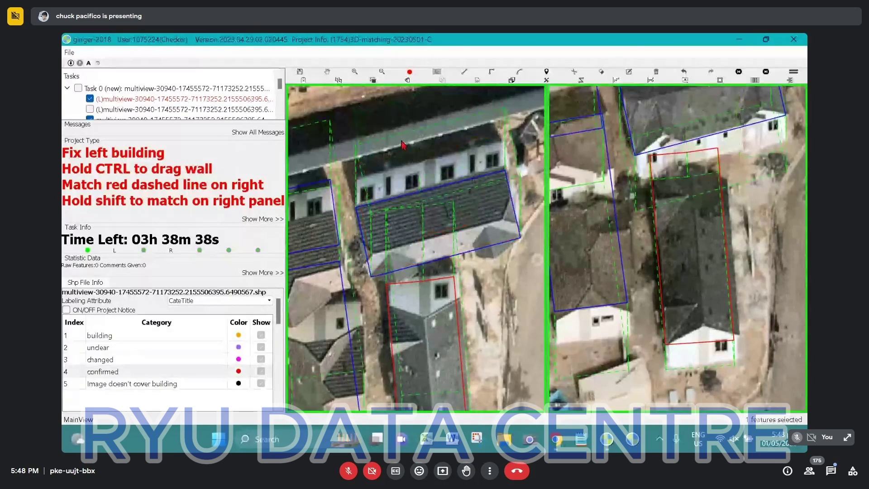
Replace the red outline on the long narrow house in the left image with a rectangle fitted to its dark roof, excluding the white wall
{"action": "scroll", "coordinate": [426, 196], "scroll_direction": "down", "scroll_amount": 1}
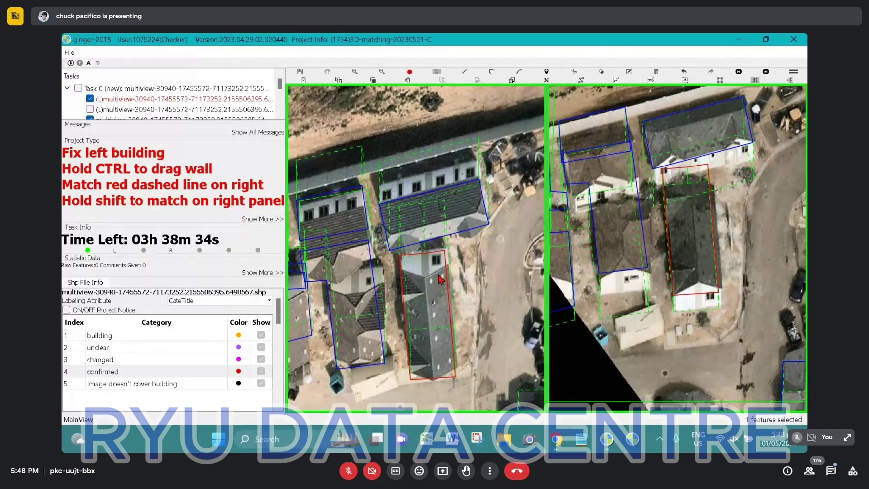
{"action": "key", "text": "space"}
{"action": "scroll", "coordinate": [449, 333], "scroll_direction": "up", "scroll_amount": 2}
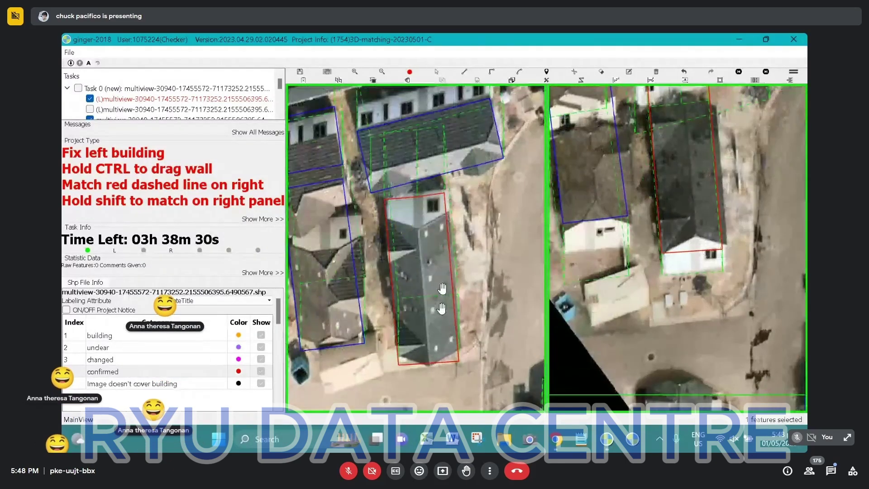
{"action": "scroll", "coordinate": [430, 289], "scroll_direction": "down", "scroll_amount": 2}
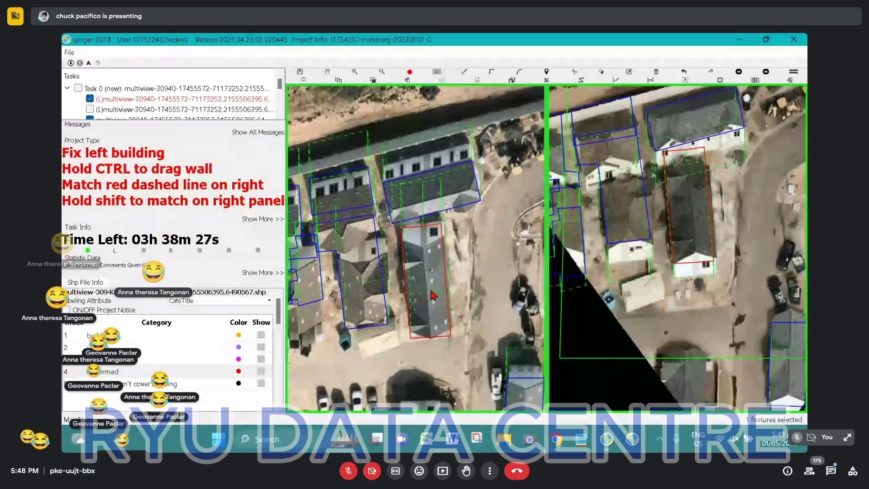
{"action": "key", "text": "space"}
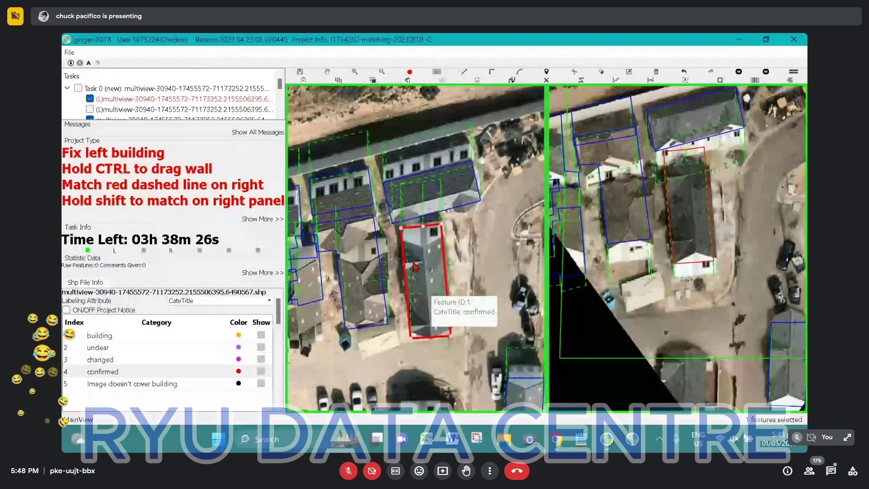
{"action": "scroll", "coordinate": [392, 235], "scroll_direction": "up", "scroll_amount": 3}
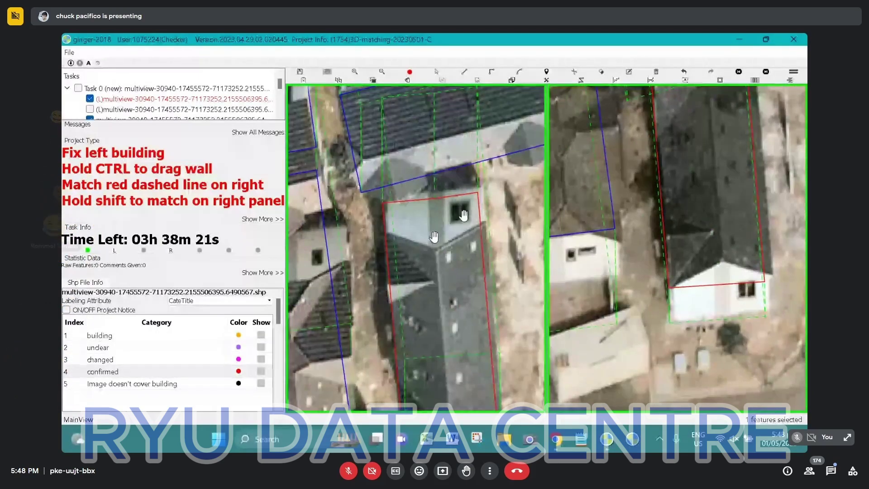
{"action": "scroll", "coordinate": [424, 236], "scroll_direction": "down", "scroll_amount": 2}
{"action": "key", "text": "r"}
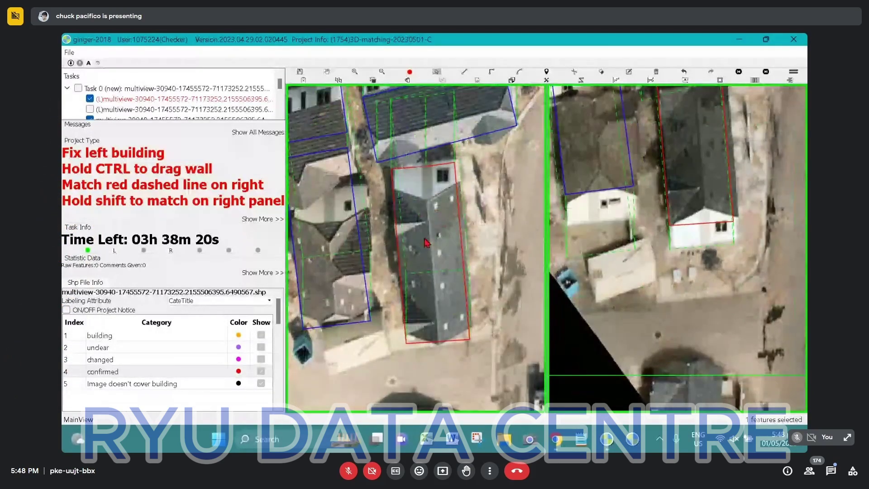
{"action": "left_click", "coordinate": [393, 187]}
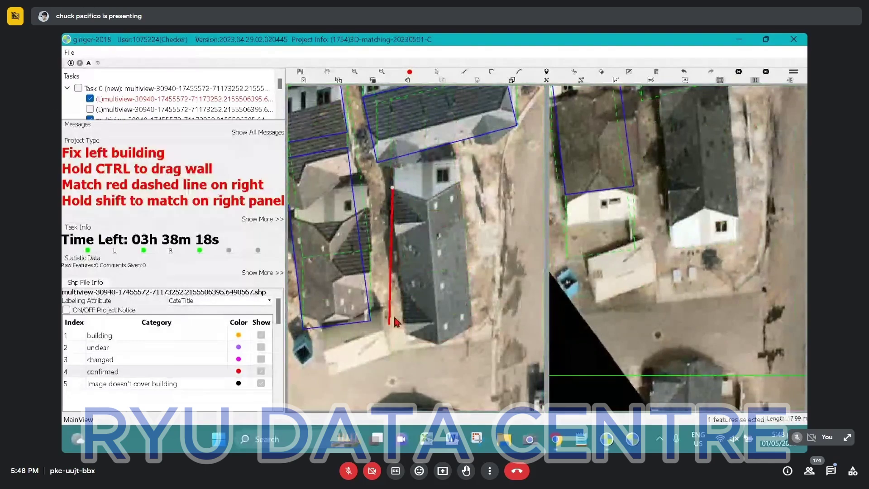
{"action": "left_click", "coordinate": [406, 342]}
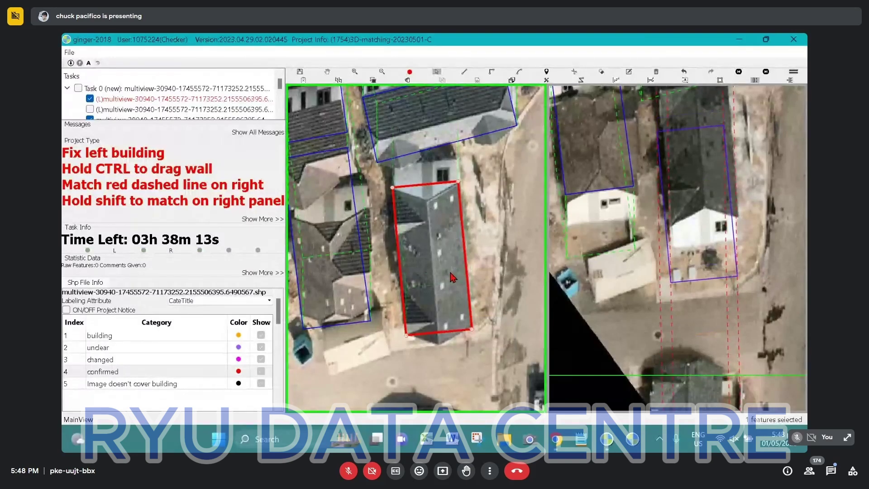
Match the long house's outline in the right image by shifting it along the dashed guides until its sides align with the white-gabled house
{"action": "left_click_drag", "start_coordinate": [450, 272], "coordinate": [451, 269]}
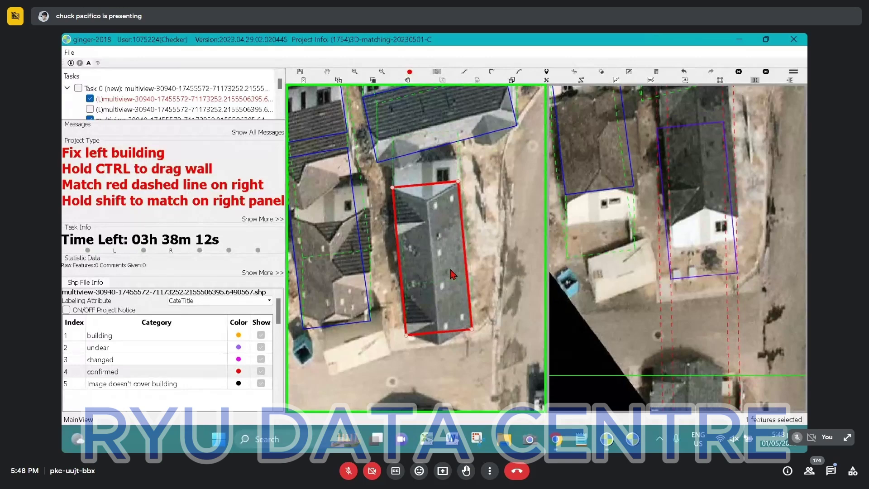
{"action": "scroll", "coordinate": [457, 218], "scroll_direction": "up", "scroll_amount": 3}
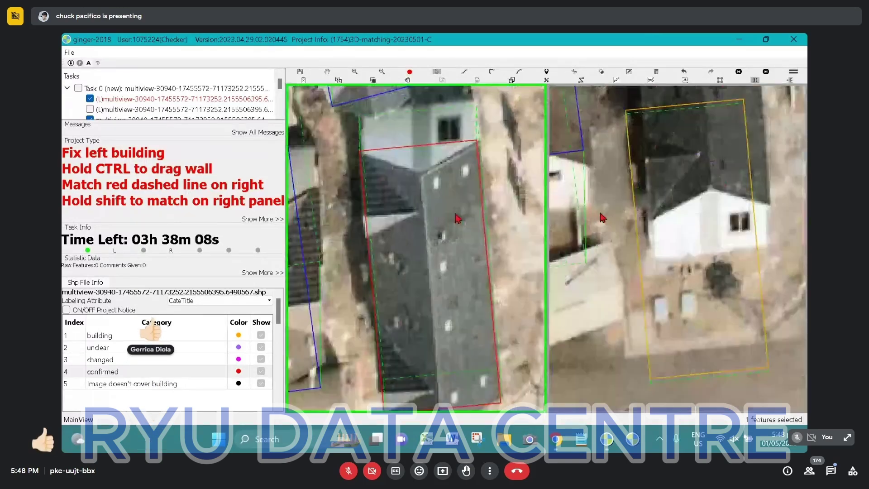
{"action": "scroll", "coordinate": [457, 218], "scroll_direction": "up", "scroll_amount": 2}
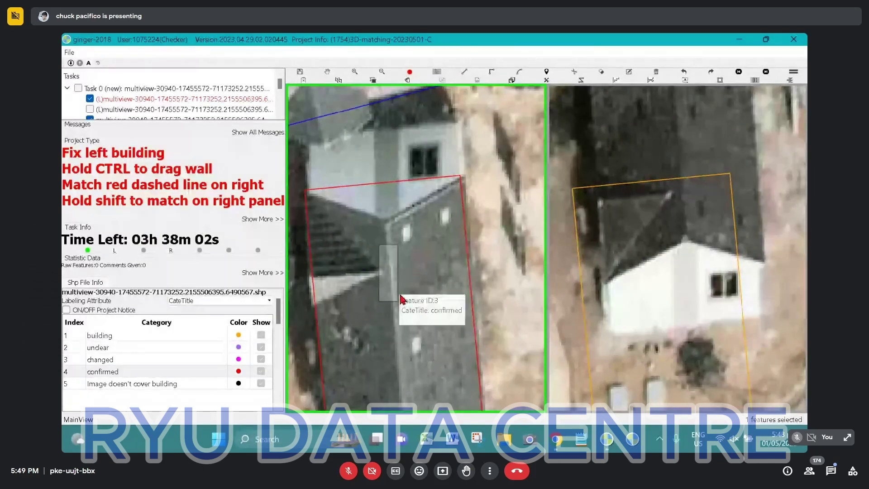
{"action": "left_click", "coordinate": [400, 298]}
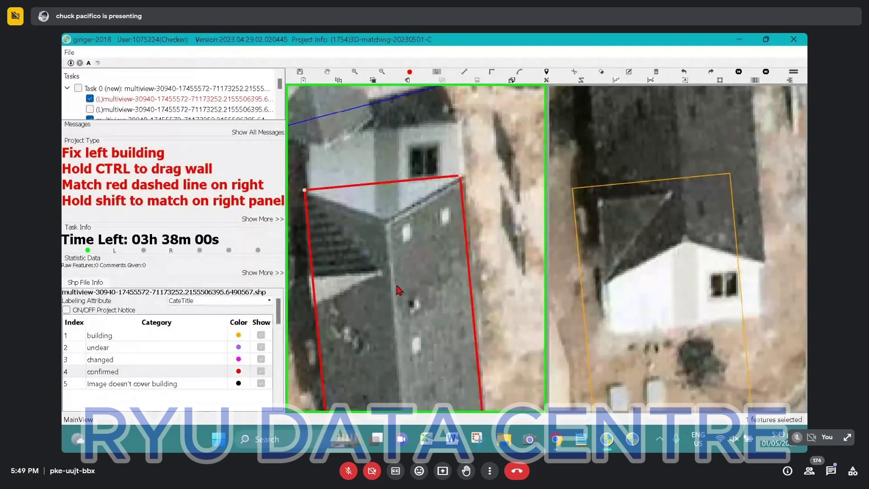
{"action": "scroll", "coordinate": [400, 278], "scroll_direction": "down", "scroll_amount": 1}
{"action": "scroll", "coordinate": [403, 299], "scroll_direction": "up", "scroll_amount": 1}
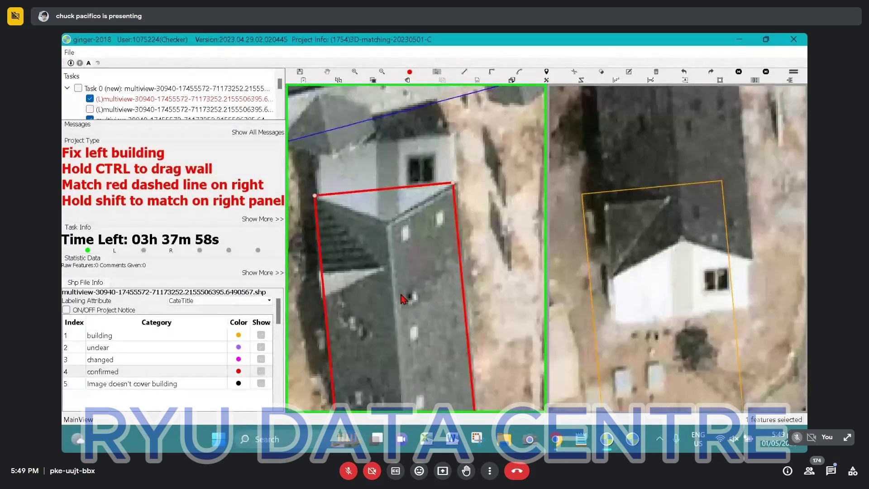
{"action": "key", "text": "shift"}
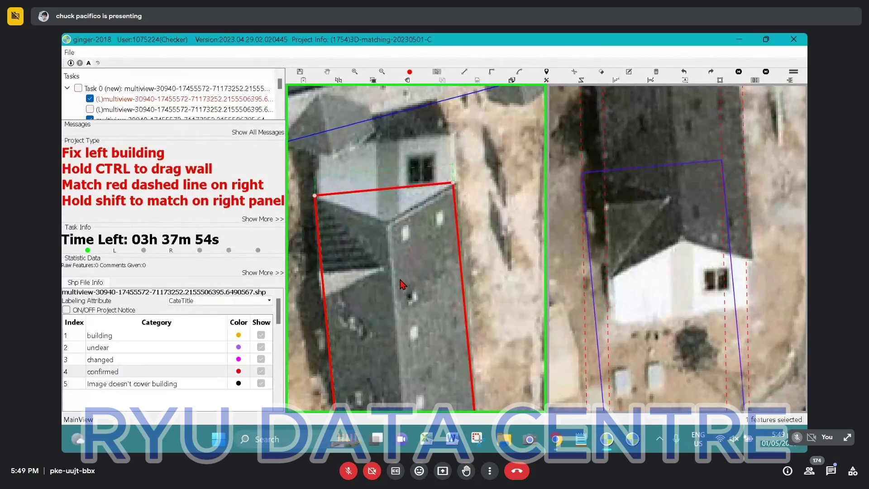
{"action": "left_click_drag", "start_coordinate": [403, 284], "coordinate": [398, 311]}
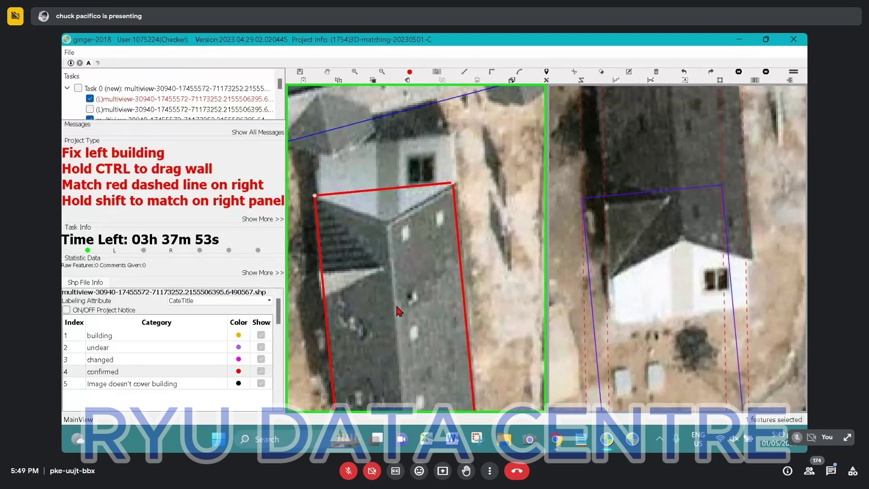
{"action": "left_click_drag", "start_coordinate": [398, 312], "coordinate": [360, 138]}
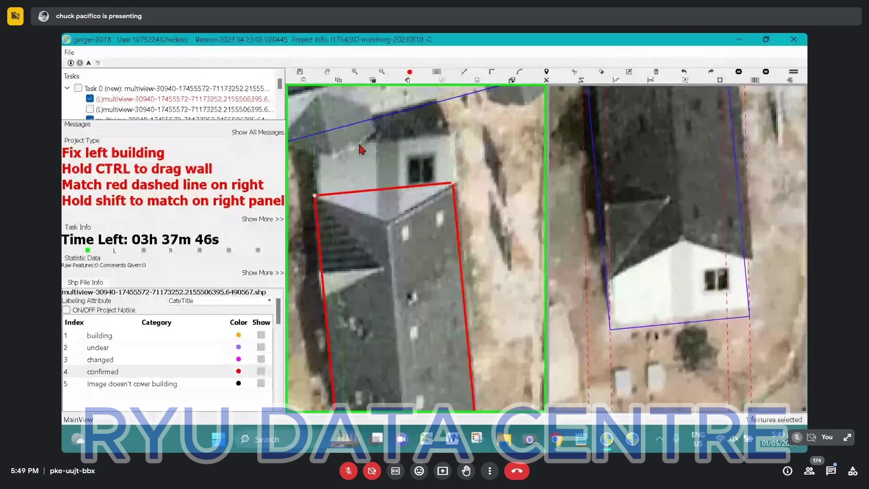
{"action": "left_click_drag", "start_coordinate": [360, 145], "coordinate": [358, 151]}
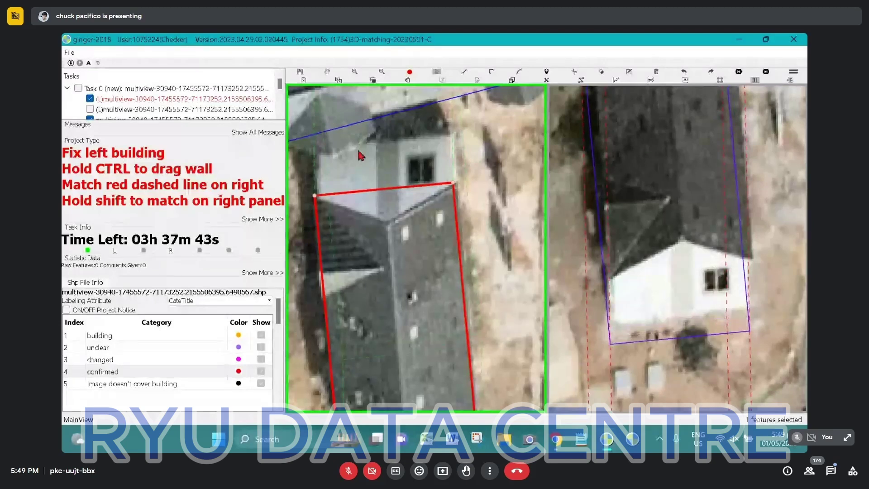
{"action": "left_click", "coordinate": [360, 153]}
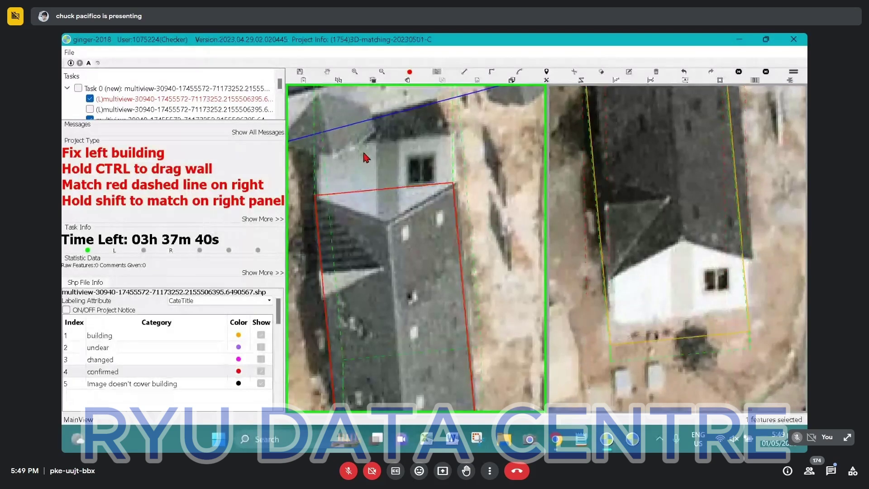
In comparison image 1 of 4, shift the outline off the white gable wall onto the dark roof and confirm its match
{"action": "scroll", "coordinate": [371, 157], "scroll_direction": "down", "scroll_amount": 3}
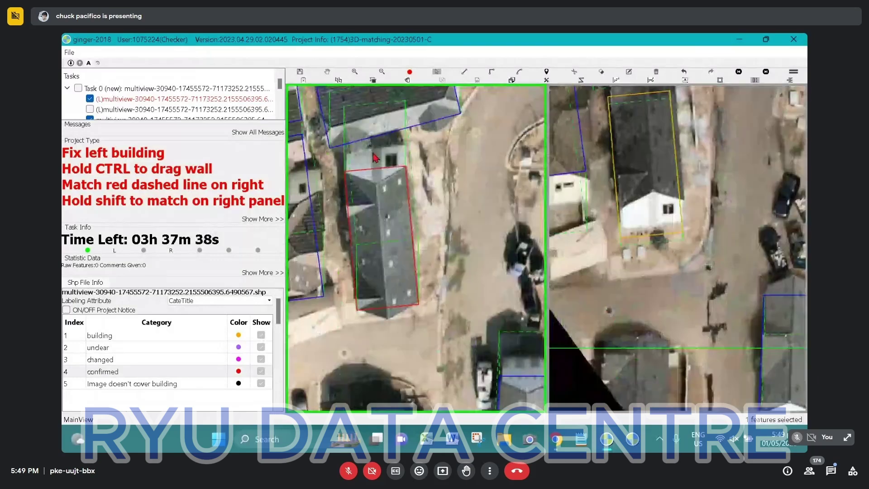
{"action": "scroll", "coordinate": [374, 158], "scroll_direction": "down", "scroll_amount": 2}
{"action": "scroll", "coordinate": [713, 170], "scroll_direction": "up", "scroll_amount": 3}
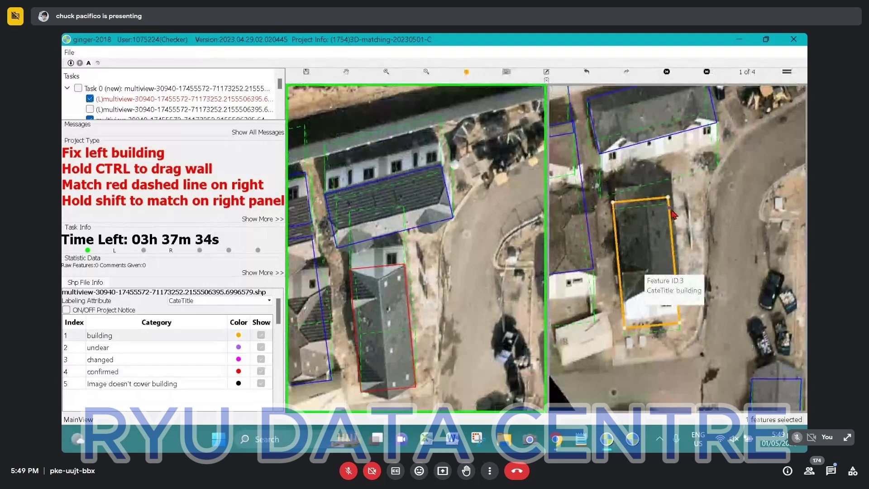
{"action": "left_click_drag", "start_coordinate": [646, 286], "coordinate": [646, 252]}
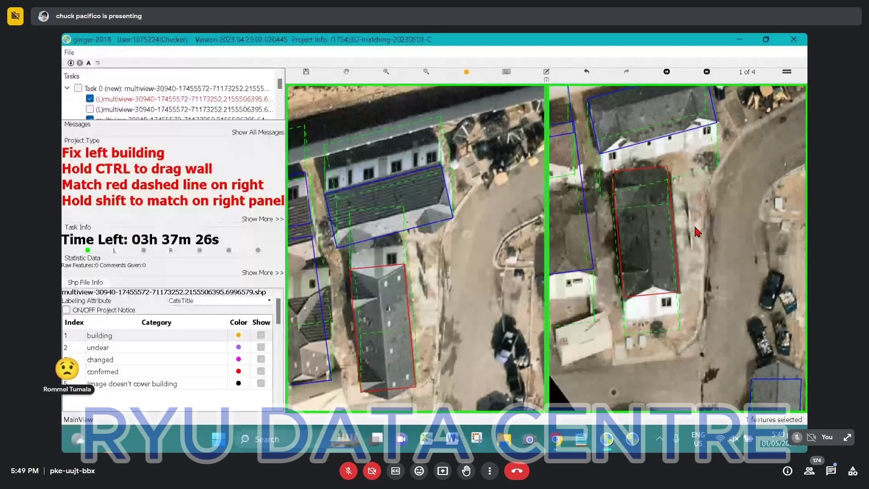
In comparison image 4 of 4, shift the outline to the roof corner visible at the black image edge and confirm its match
{"action": "key", "text": "Left"}
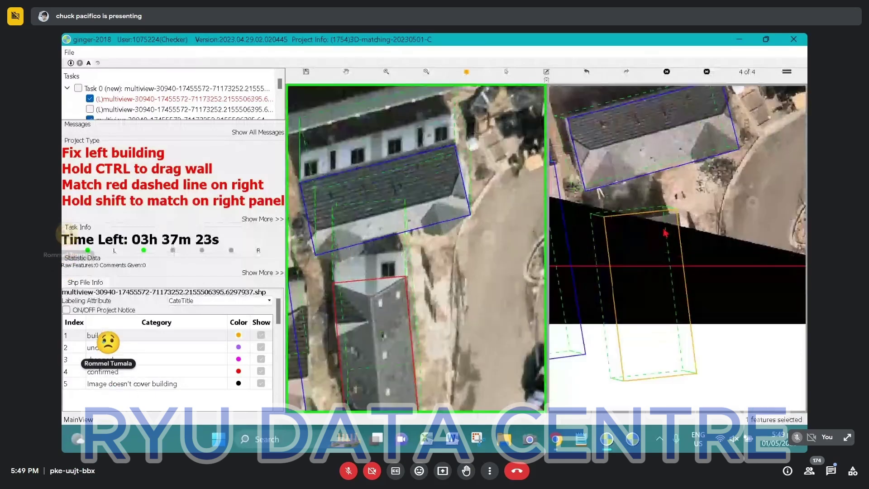
{"action": "scroll", "coordinate": [666, 246], "scroll_direction": "down", "scroll_amount": 3}
{"action": "scroll", "coordinate": [664, 247], "scroll_direction": "up", "scroll_amount": 3}
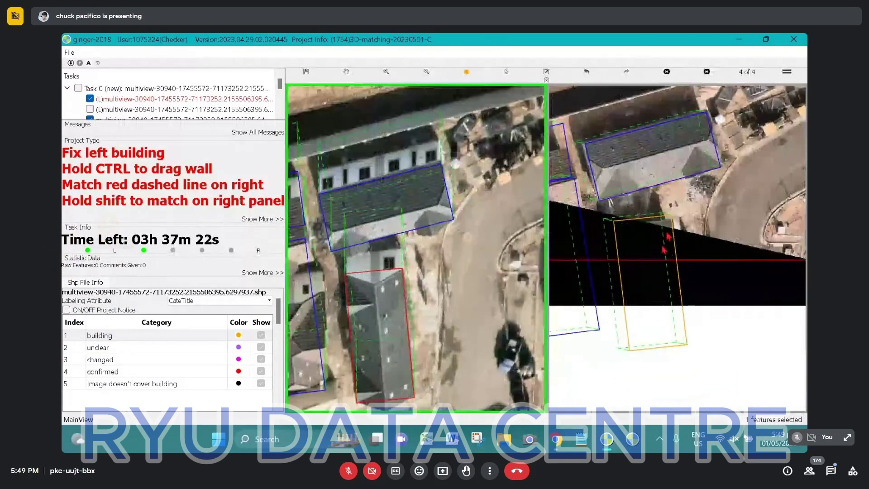
{"action": "key", "text": "space"}
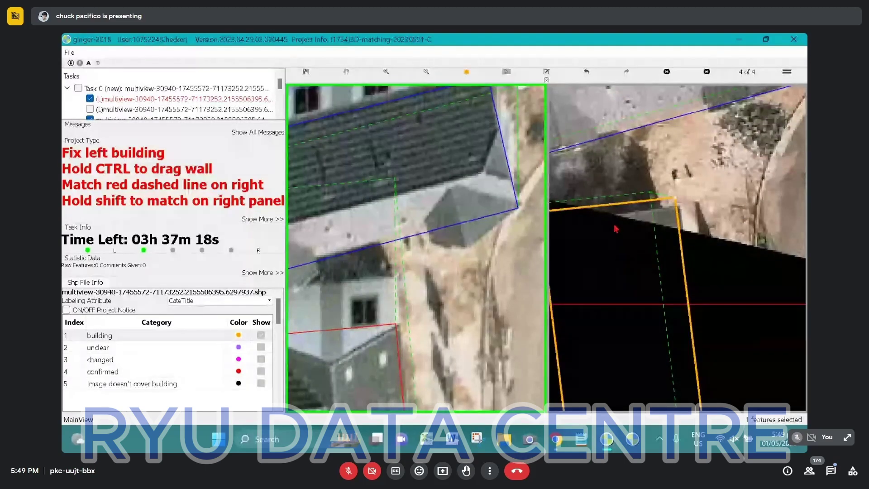
{"action": "left_click_drag", "start_coordinate": [616, 221], "coordinate": [620, 234]}
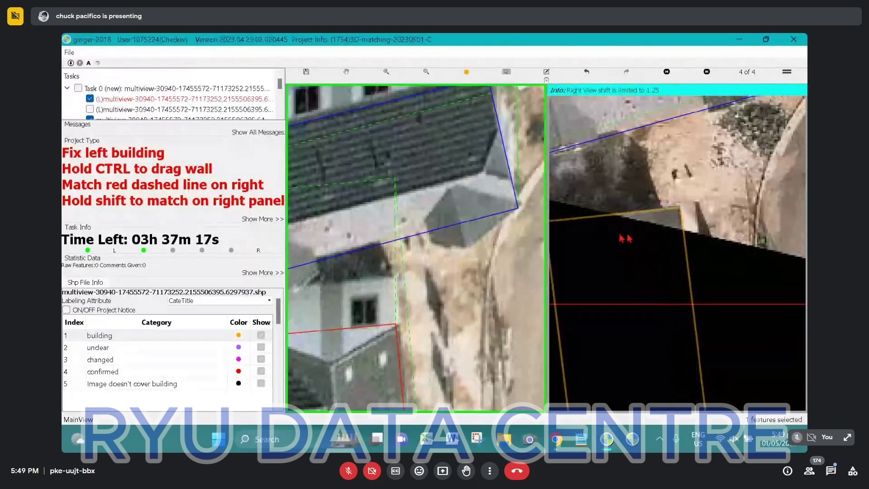
{"action": "scroll", "coordinate": [726, 243], "scroll_direction": "down", "scroll_amount": 3}
In comparison images 3 of 4 and 2 of 4, check the outline against the long house's roof edges and confirm both matches
{"action": "key", "text": "a"}
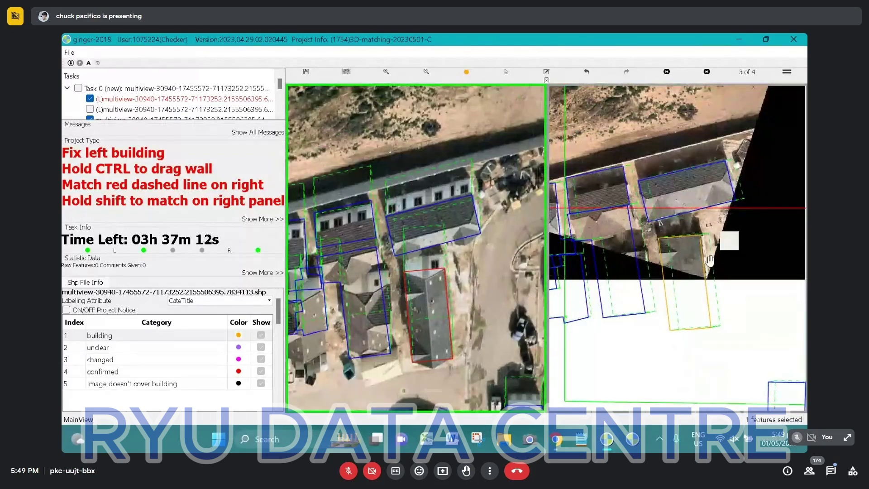
{"action": "scroll", "coordinate": [669, 260], "scroll_direction": "up", "scroll_amount": 5}
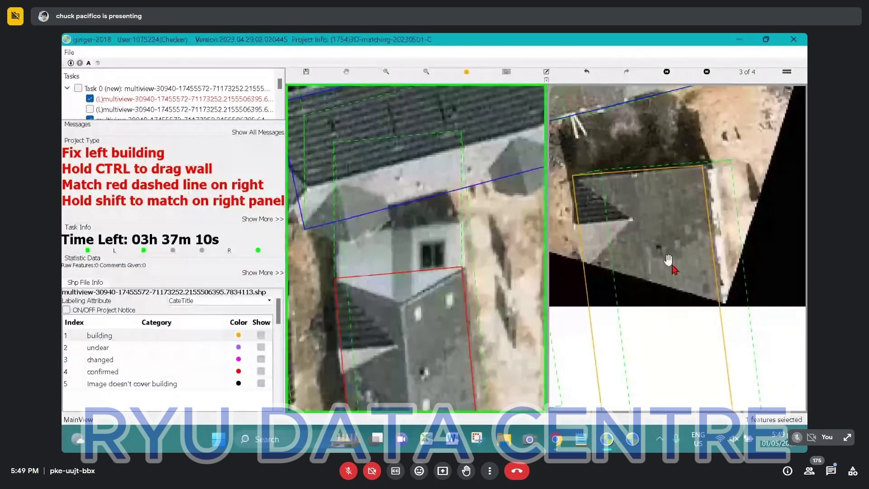
{"action": "left_click_drag", "start_coordinate": [665, 237], "coordinate": [657, 237]}
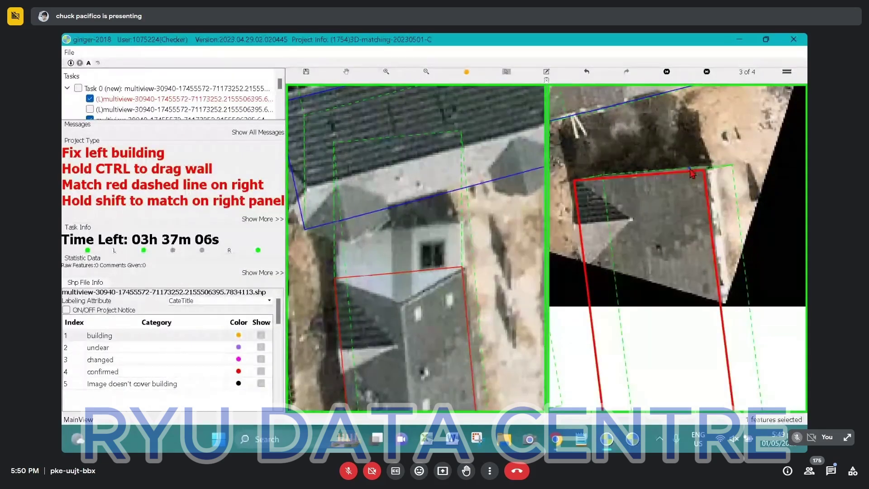
{"action": "scroll", "coordinate": [697, 186], "scroll_direction": "down", "scroll_amount": 3}
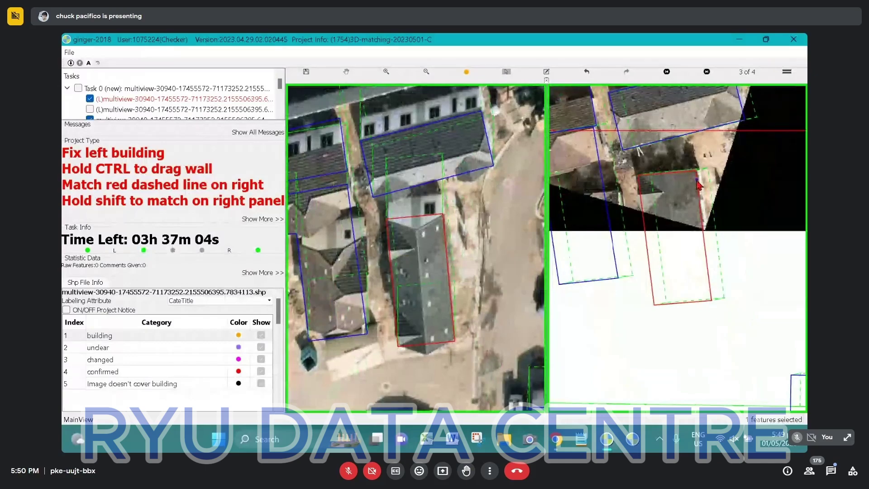
{"action": "key", "text": "Left"}
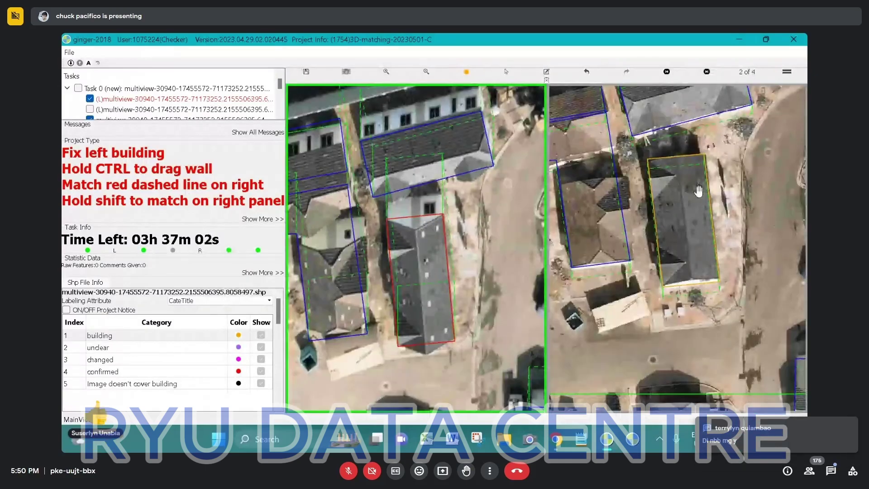
{"action": "left_click", "coordinate": [698, 191]}
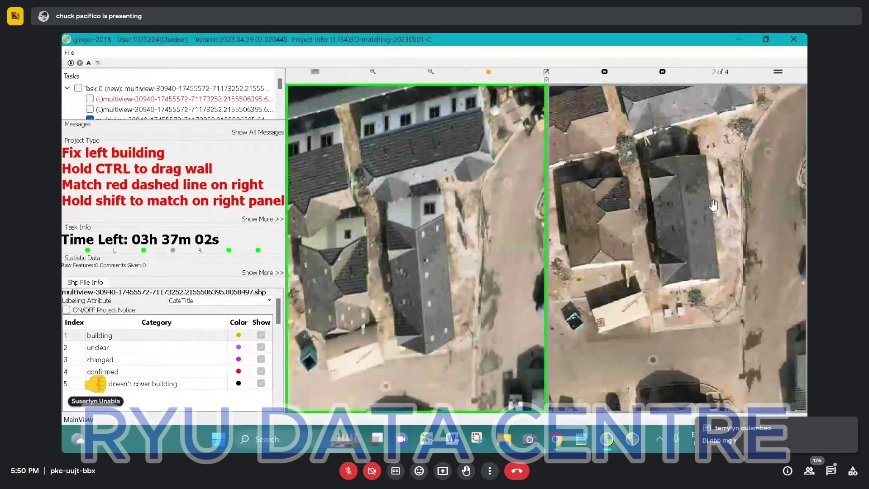
Restore the finished project window to a smaller size and bring up the multiview-30945 task window maximized at its gray-roofed house
{"action": "left_click", "coordinate": [766, 40]}
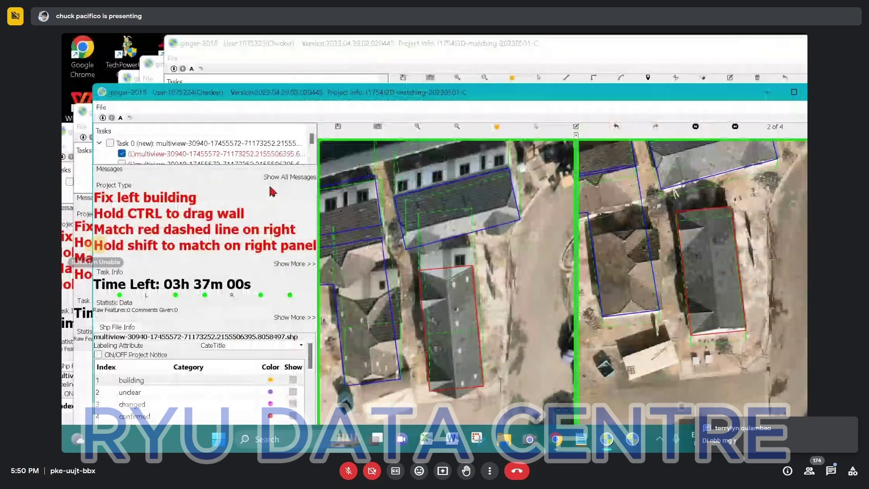
{"action": "left_click", "coordinate": [134, 78]}
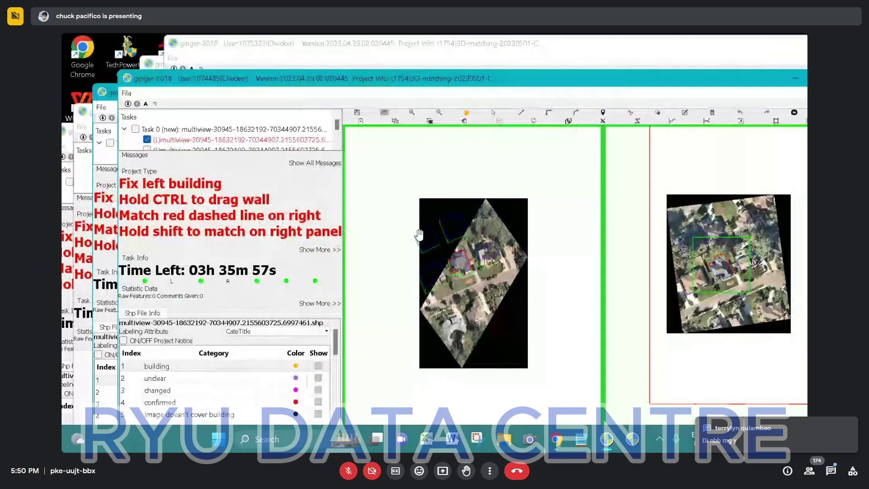
{"action": "double_click", "coordinate": [511, 82]}
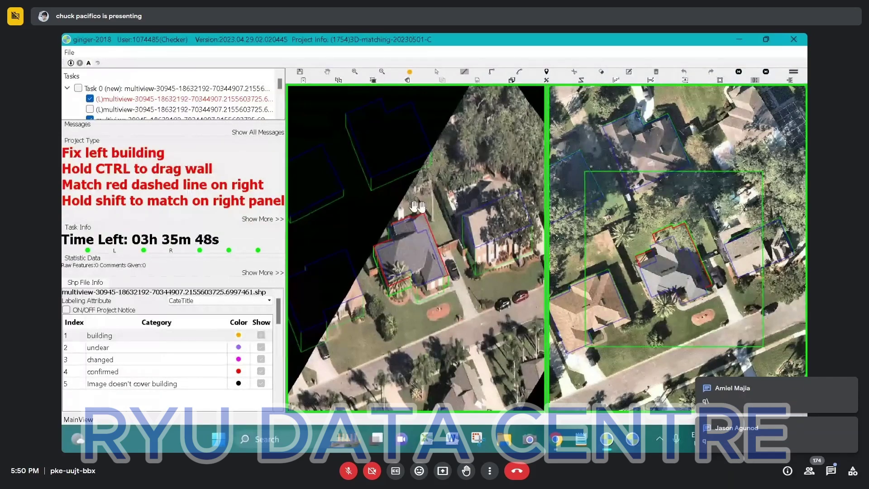
{"action": "scroll", "coordinate": [414, 206], "scroll_direction": "up", "scroll_amount": 1}
{"action": "key", "text": "Escape"}
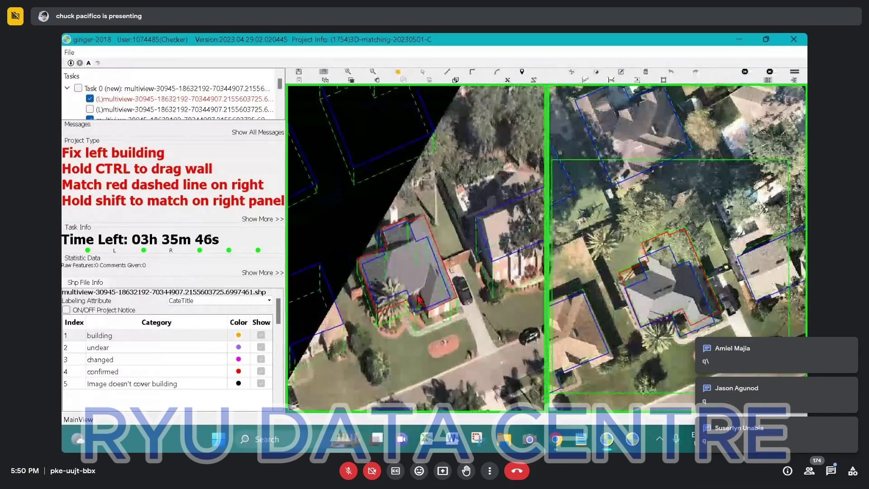
Delete the red outline on the gray-roofed house, keeping its blue outline
{"action": "scroll", "coordinate": [417, 257], "scroll_direction": "up", "scroll_amount": 1}
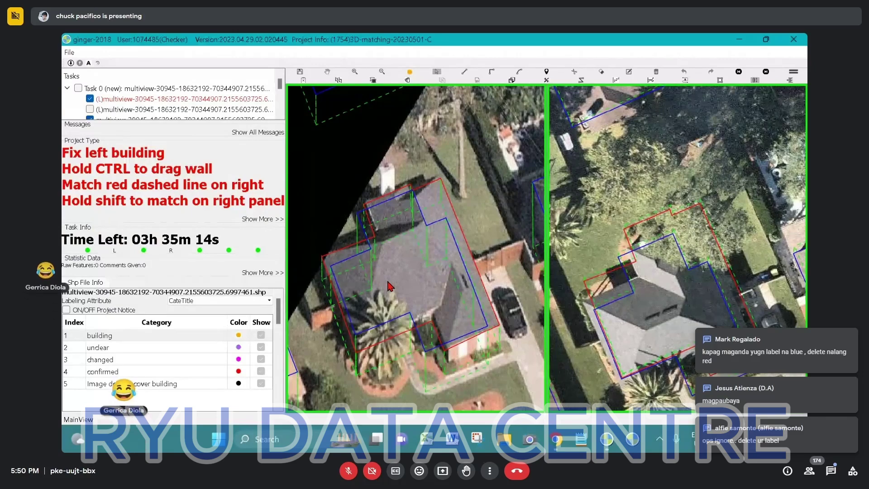
{"action": "key", "text": "Escape"}
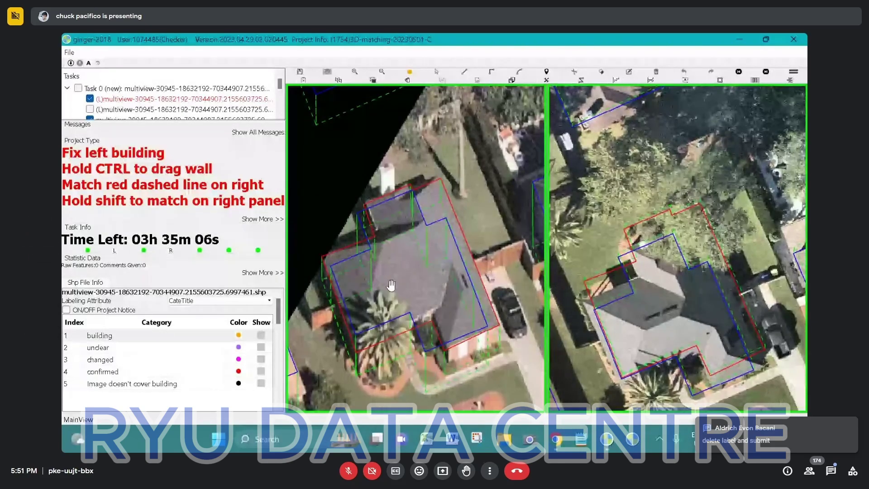
{"action": "left_click", "coordinate": [472, 232]}
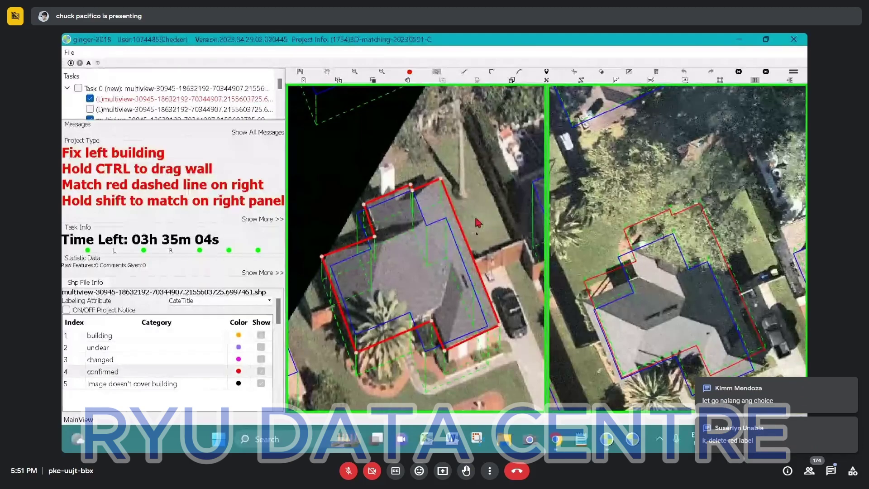
{"action": "key", "text": "Delete"}
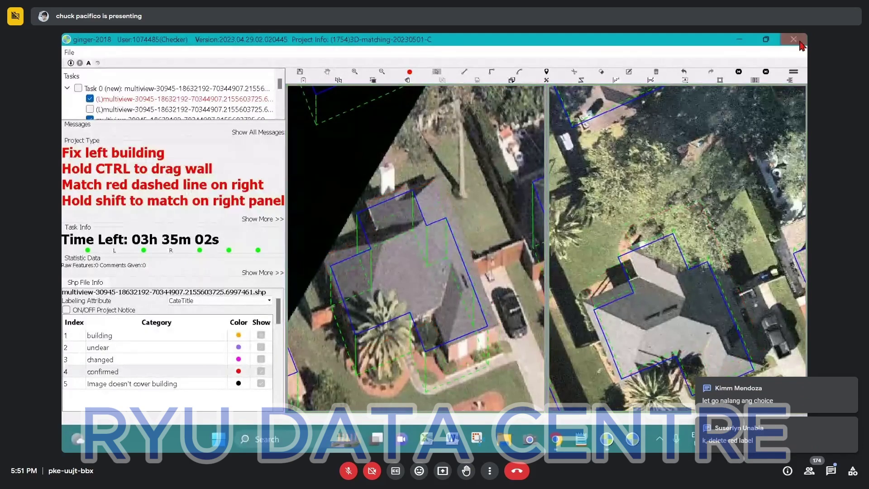
{"action": "left_click", "coordinate": [773, 41]}
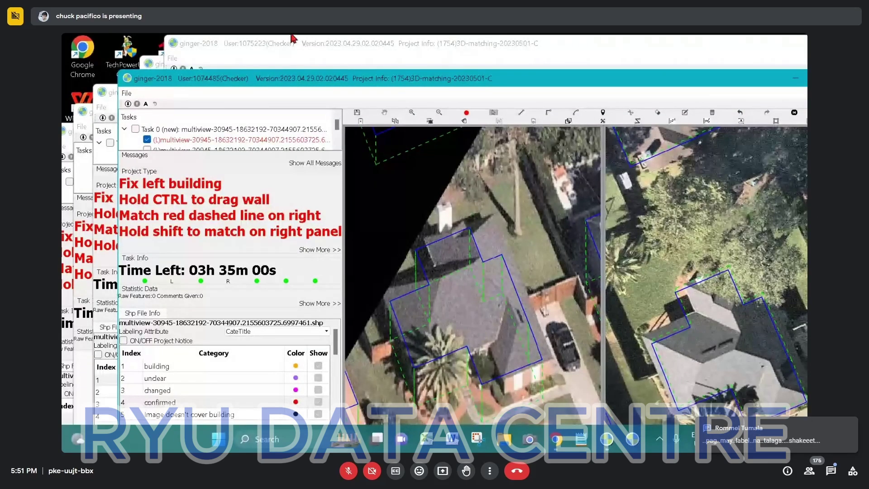
{"action": "key", "text": "ctrl+s"}
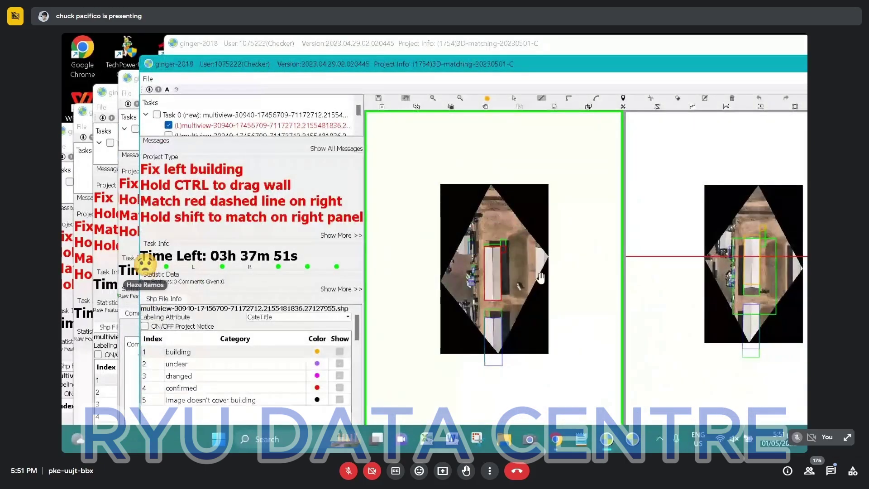
{"action": "scroll", "coordinate": [515, 259], "scroll_direction": "up", "scroll_amount": 3}
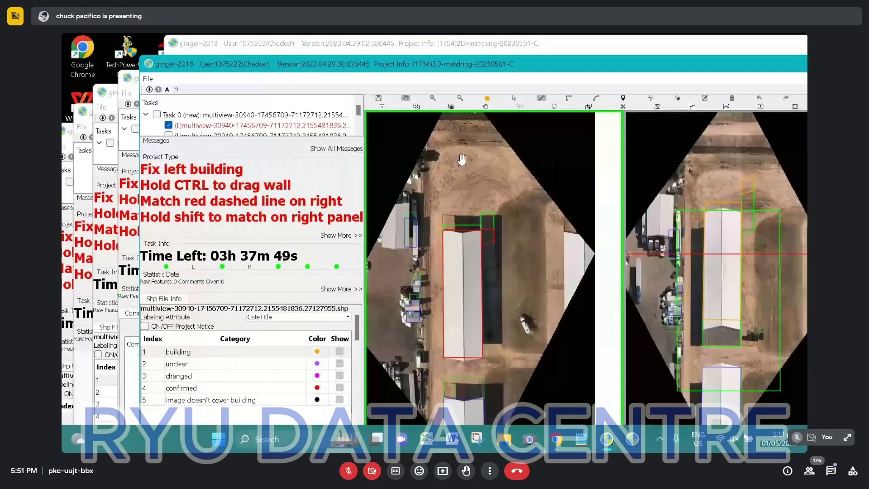
{"action": "scroll", "coordinate": [462, 159], "scroll_direction": "up", "scroll_amount": 1}
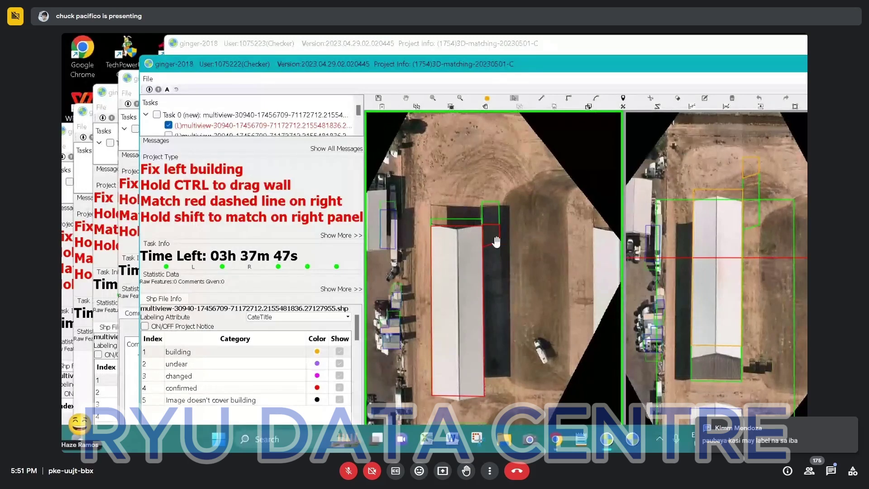
{"action": "scroll", "coordinate": [491, 243], "scroll_direction": "up", "scroll_amount": 1}
{"action": "key", "text": "Delete"}
{"action": "left_click_drag", "start_coordinate": [456, 351], "coordinate": [475, 274]}
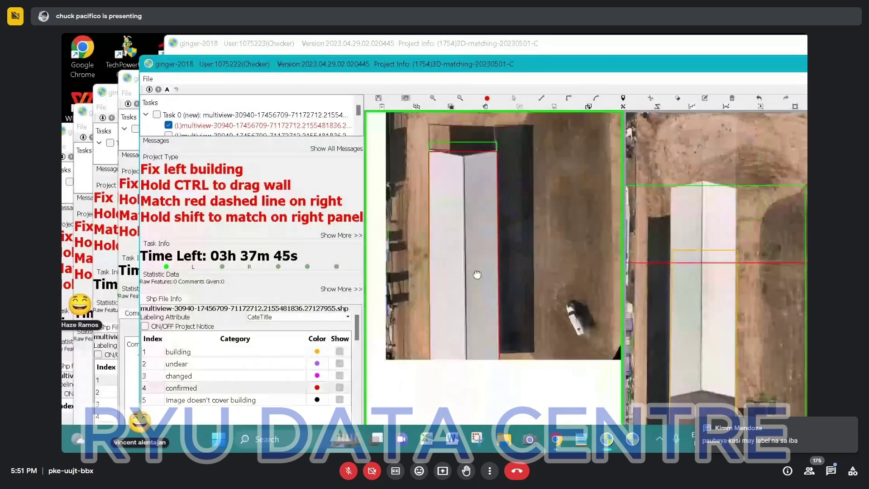
In the first comparison image, shift the orange outline up onto the long building's white roof and confirm its match
{"action": "scroll", "coordinate": [507, 243], "scroll_direction": "down", "scroll_amount": 1}
{"action": "scroll", "coordinate": [471, 204], "scroll_direction": "up", "scroll_amount": 2}
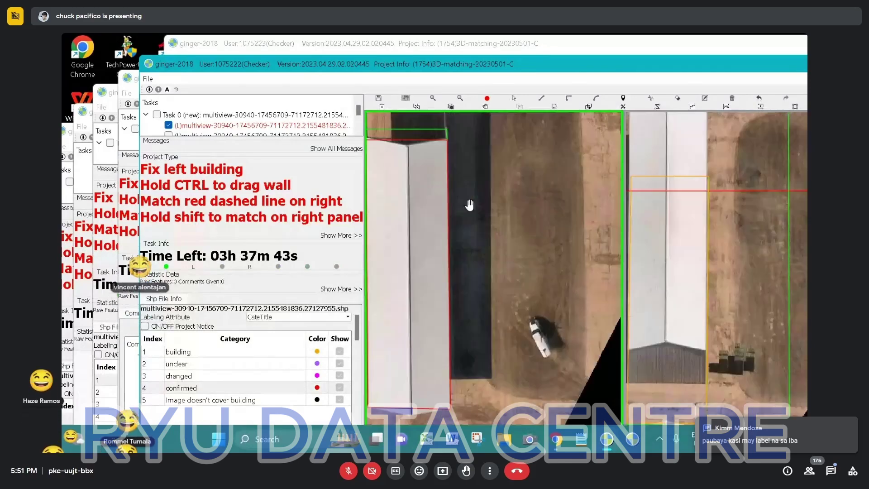
{"action": "scroll", "coordinate": [495, 227], "scroll_direction": "up", "scroll_amount": 1}
{"action": "scroll", "coordinate": [494, 226], "scroll_direction": "down", "scroll_amount": 2}
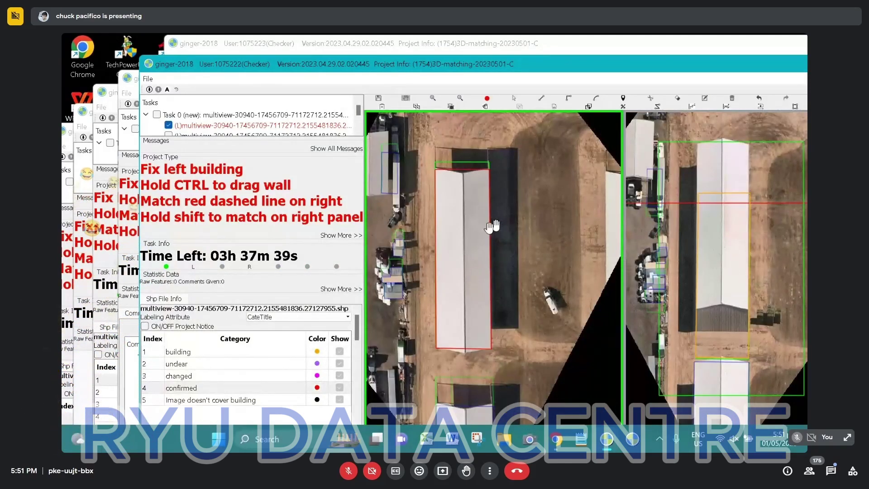
{"action": "scroll", "coordinate": [467, 225], "scroll_direction": "up", "scroll_amount": 1}
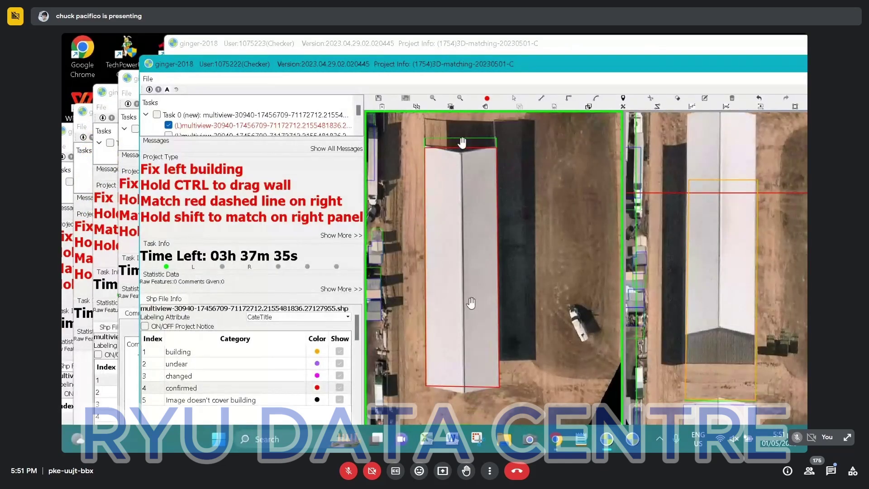
{"action": "scroll", "coordinate": [471, 303], "scroll_direction": "down", "scroll_amount": 1}
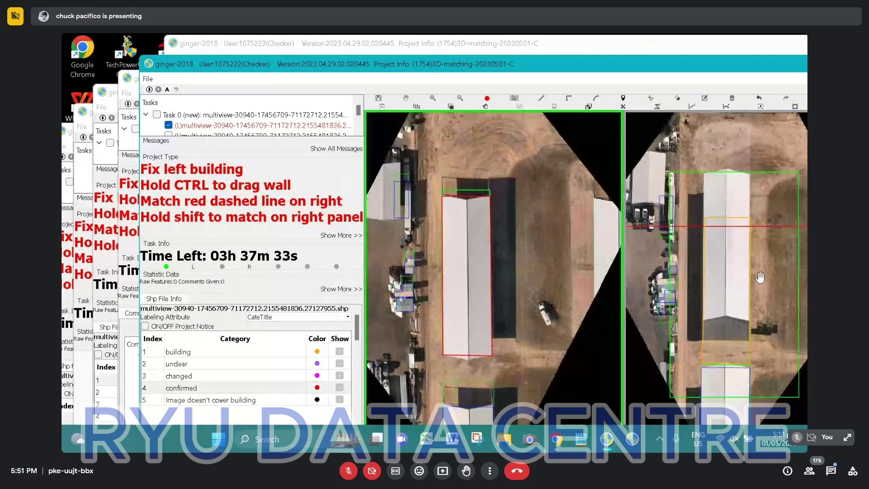
{"action": "left_click", "coordinate": [730, 281]}
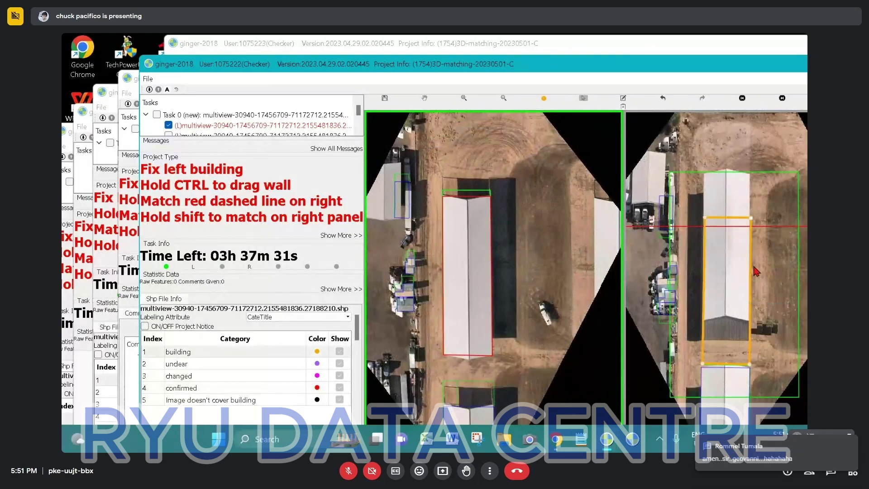
{"action": "left_click_drag", "start_coordinate": [730, 332], "coordinate": [727, 287]}
{"action": "scroll", "coordinate": [737, 251], "scroll_direction": "up", "scroll_amount": 1}
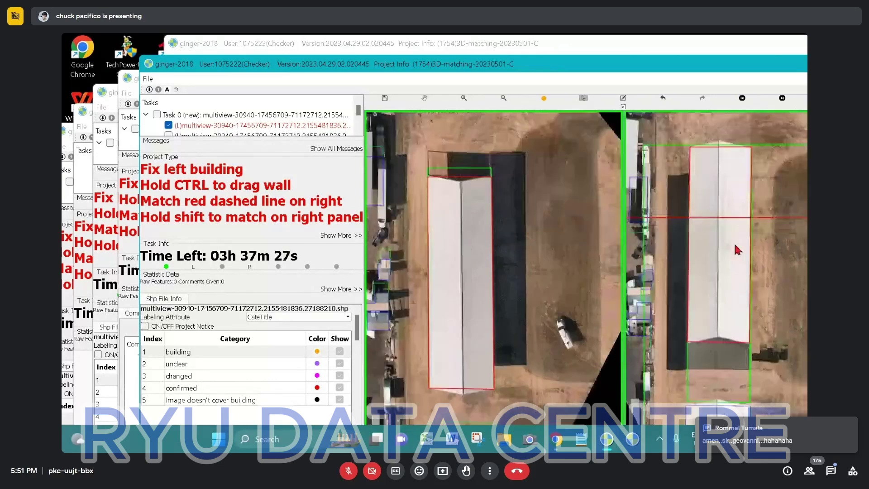
In the remaining comparison images, check the outline against the long building's white roof edges and confirm the matches
{"action": "key", "text": "Tab"}
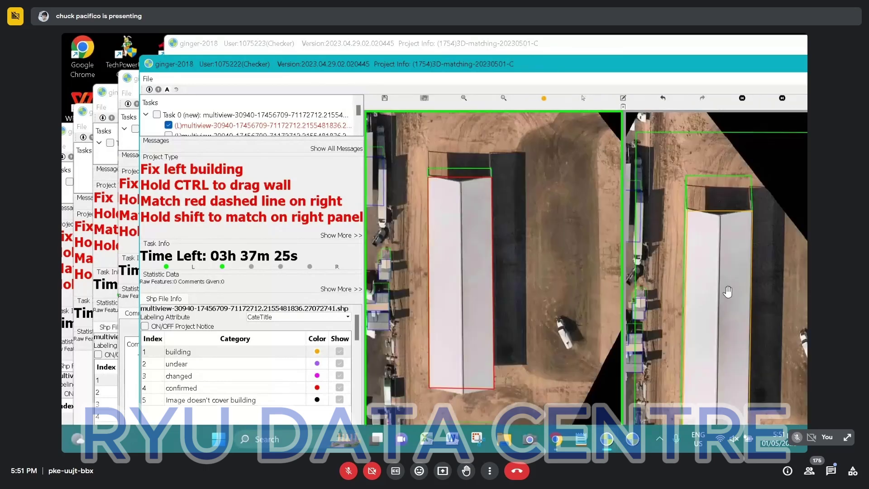
{"action": "left_click_drag", "start_coordinate": [728, 292], "coordinate": [704, 201]}
{"action": "scroll", "coordinate": [705, 201], "scroll_direction": "down", "scroll_amount": 1}
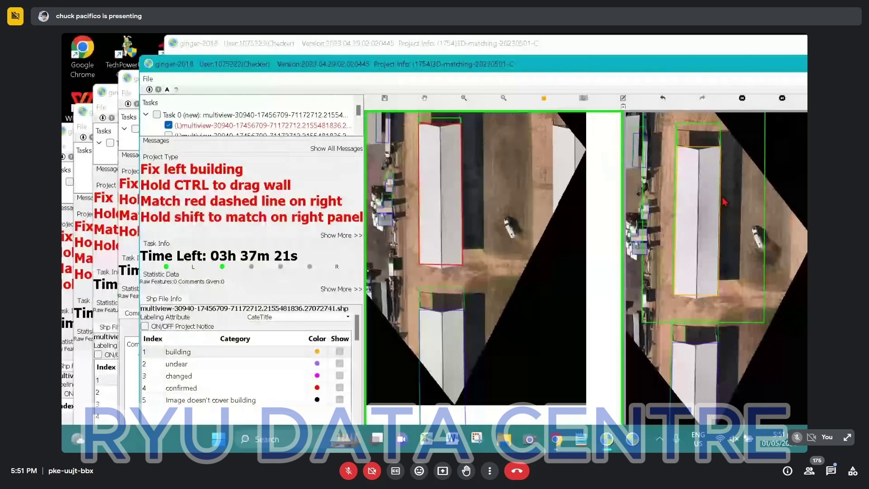
{"action": "key", "text": "Right"}
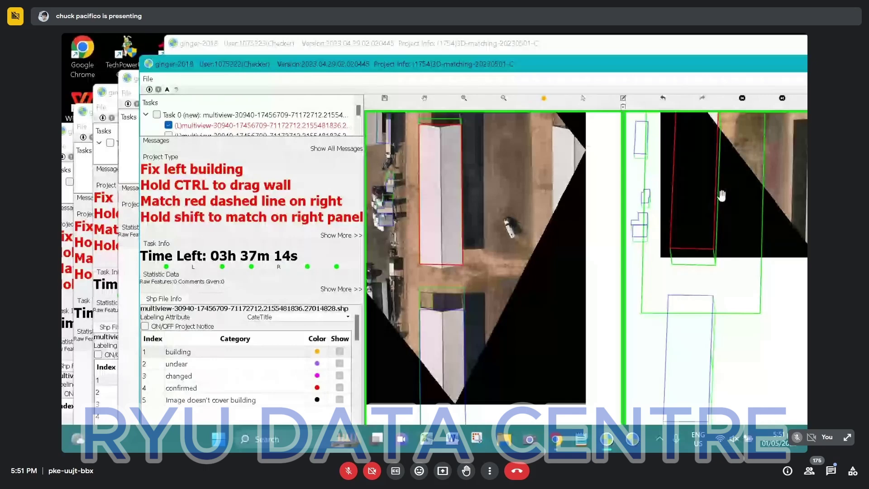
{"action": "left_click_drag", "start_coordinate": [720, 119], "coordinate": [703, 243]}
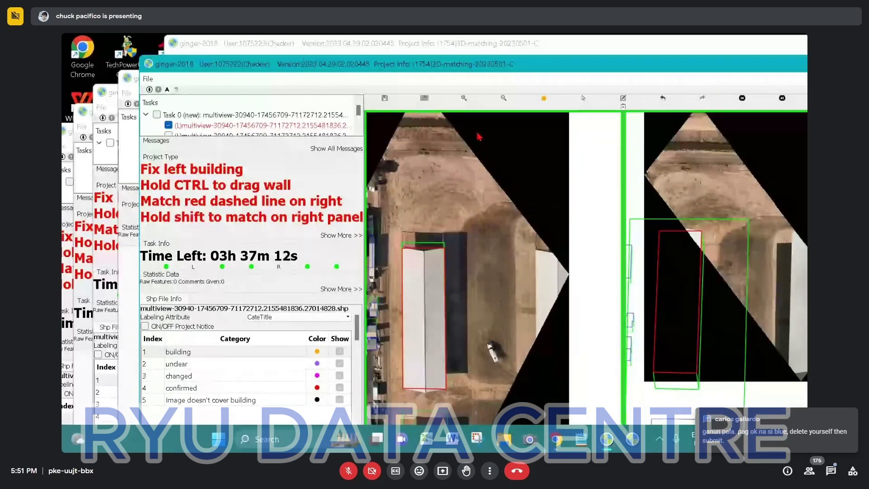
{"action": "left_click", "coordinate": [306, 48]}
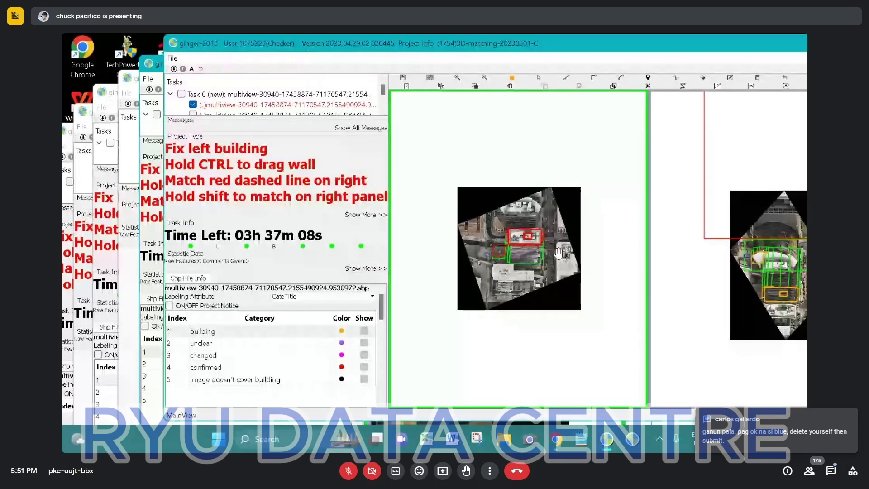